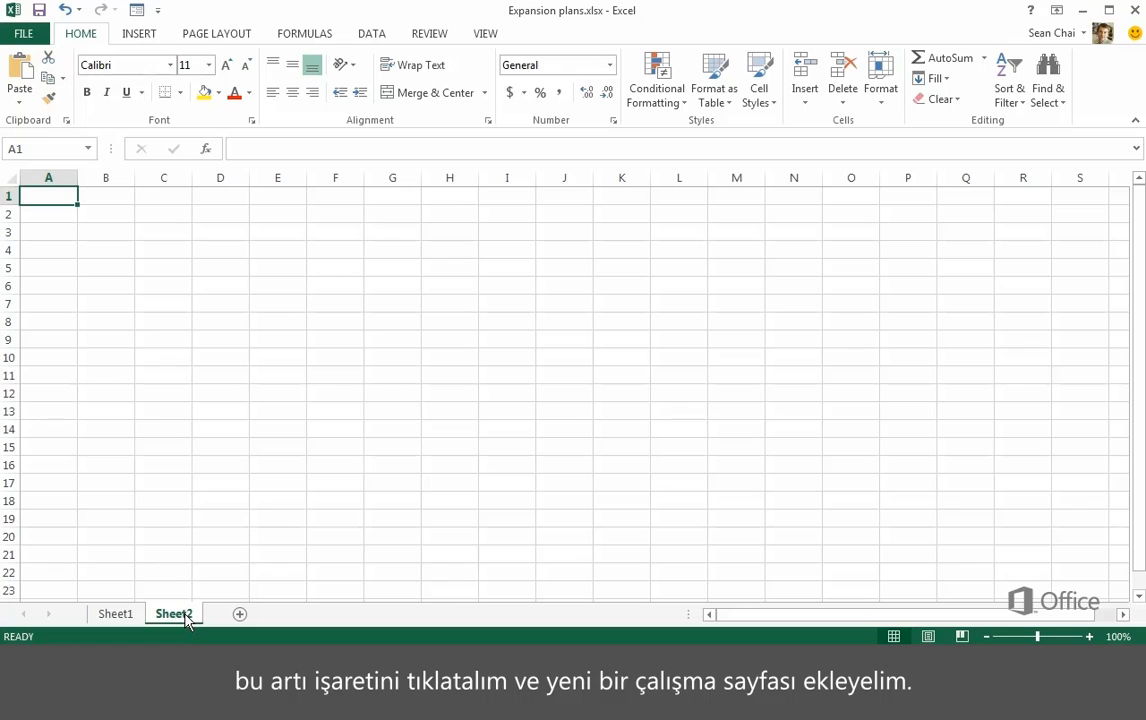
Rename the worksheet Sheet2 as "Cost buffer" and Sheet1 as "Expansion plans"
{"action": "double_click", "coordinate": [180, 614]}
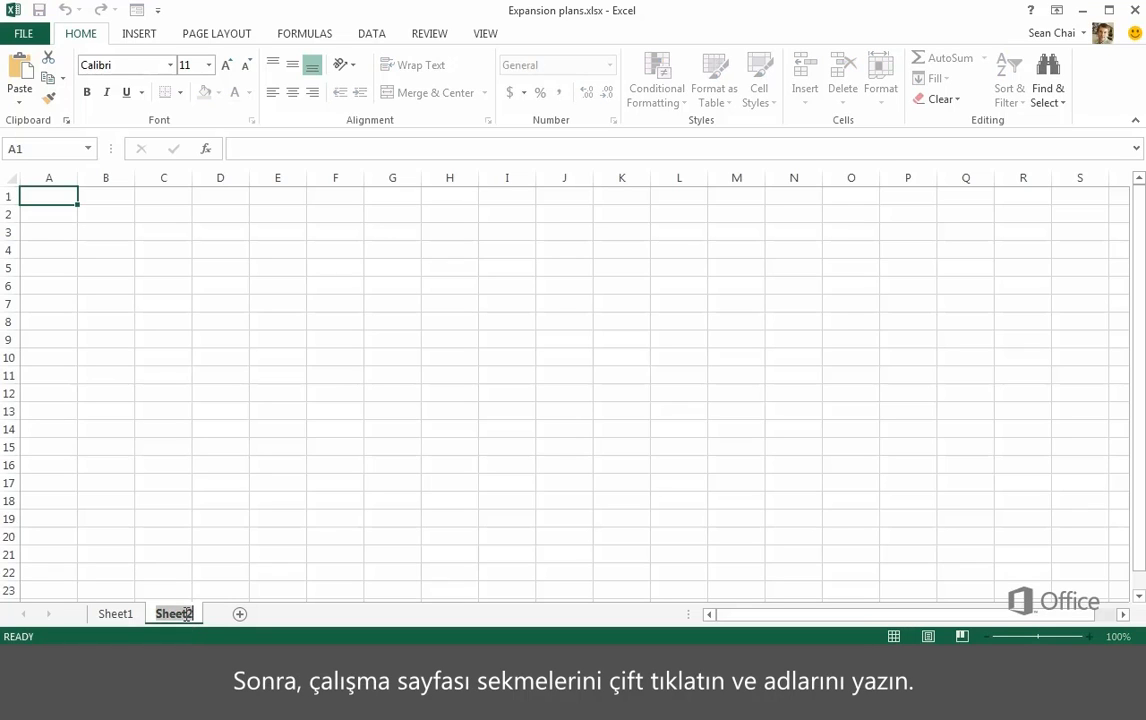
{"action": "type", "text": "Cost buffer"}
{"action": "double_click", "coordinate": [115, 614]}
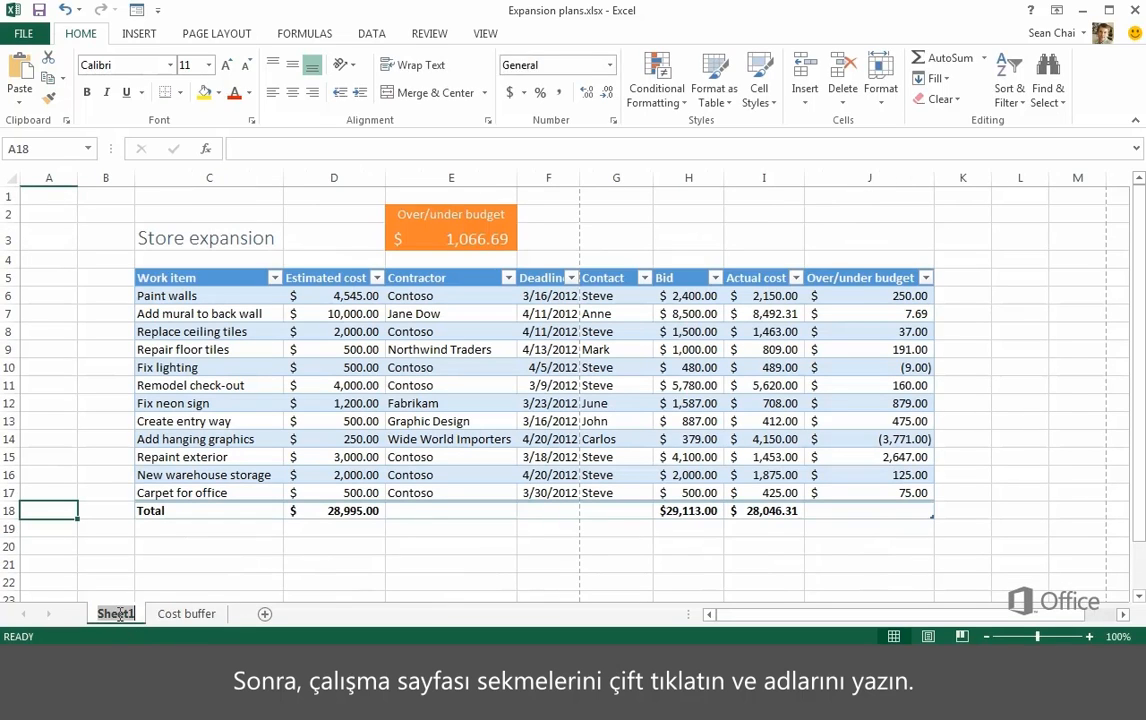
{"action": "type", "text": "Expansion plans"}
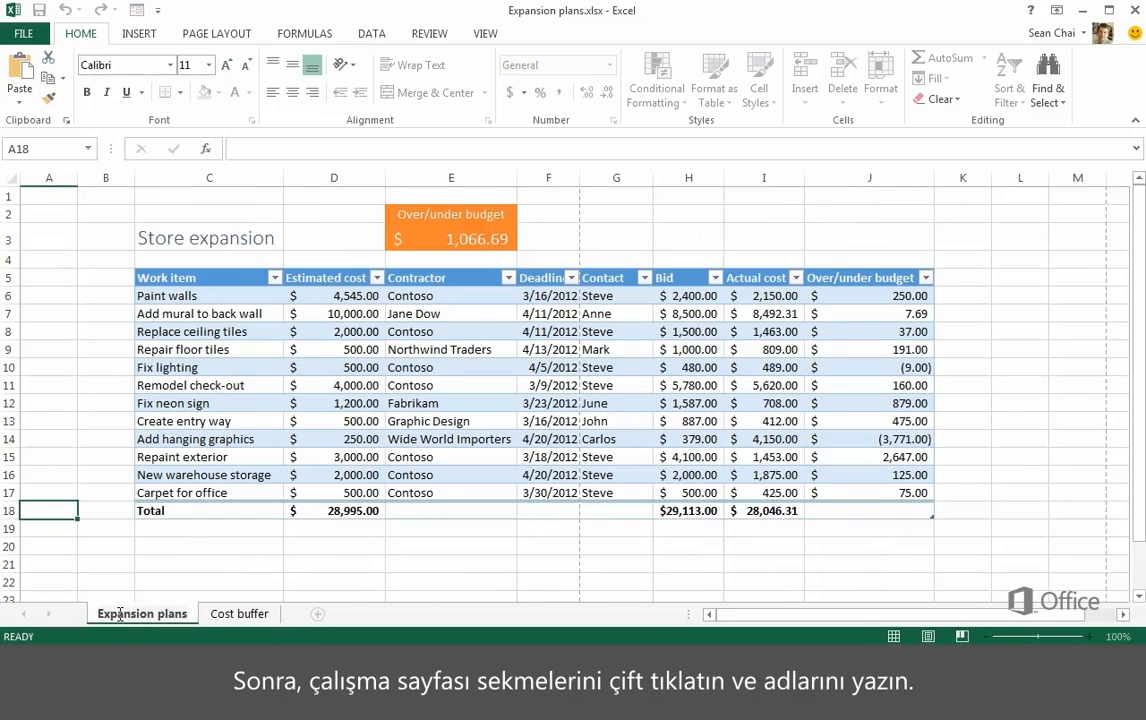
On the Cost buffer sheet, add the column header "Cost buffer" in cell F5
{"action": "left_click", "coordinate": [240, 617]}
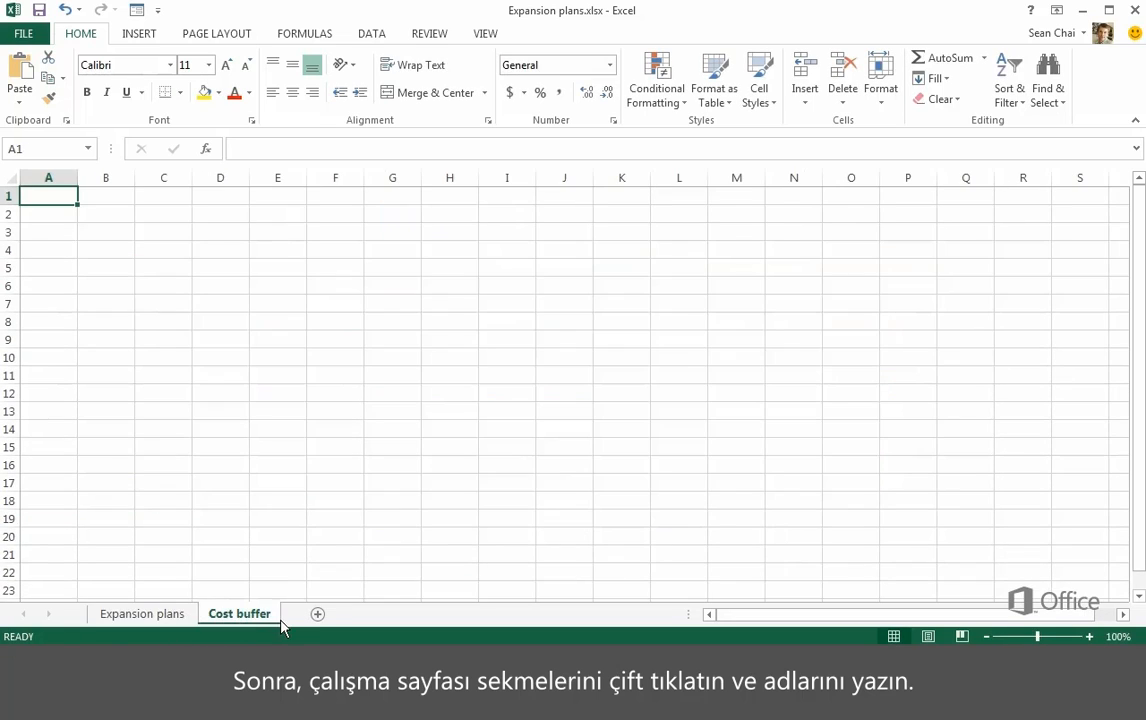
{"action": "left_click", "coordinate": [155, 270]}
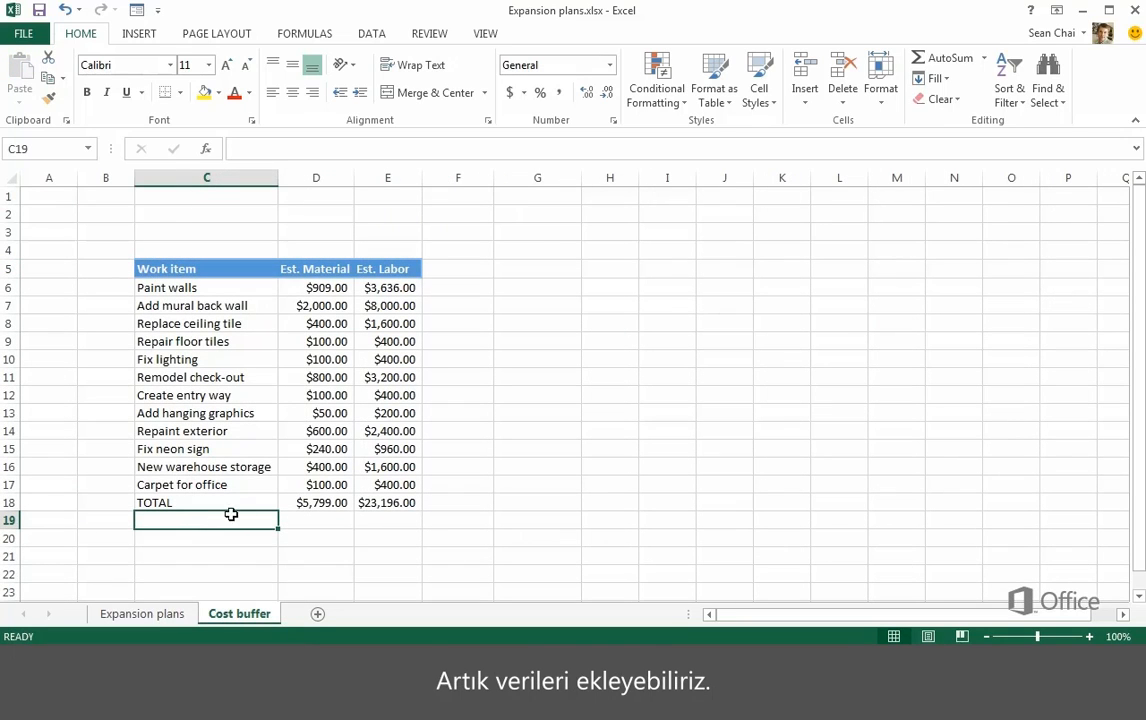
{"action": "left_click", "coordinate": [453, 268]}
{"action": "type", "text": "Cost buffer"}
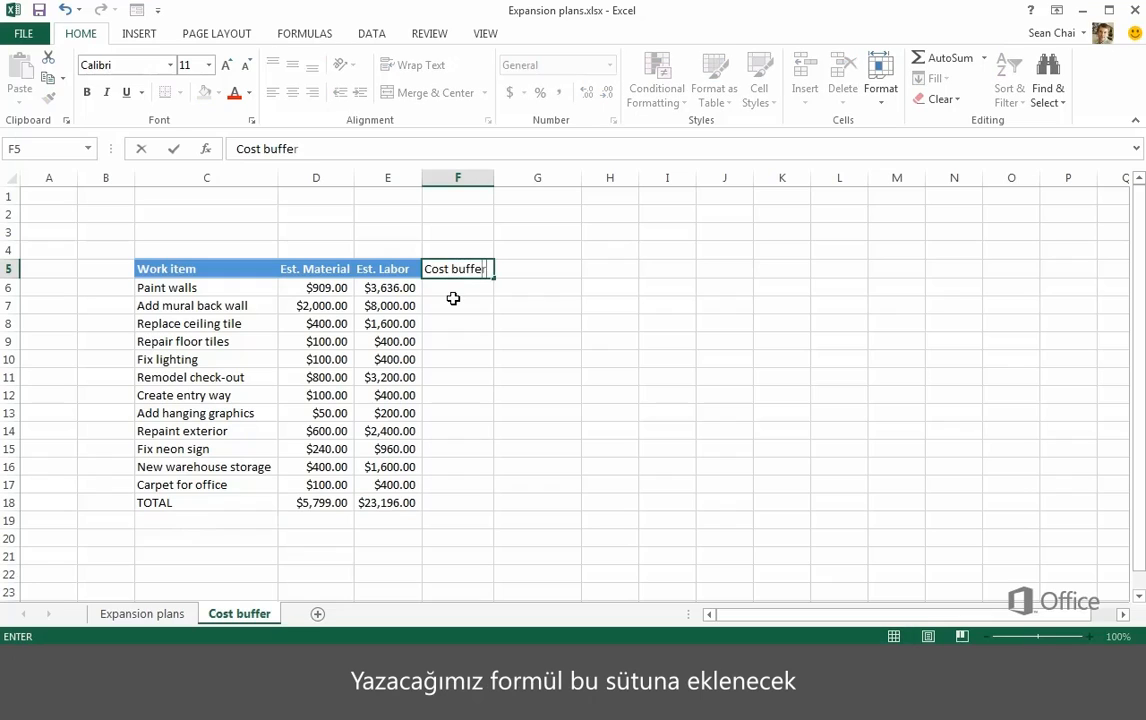
{"action": "key", "text": "Return"}
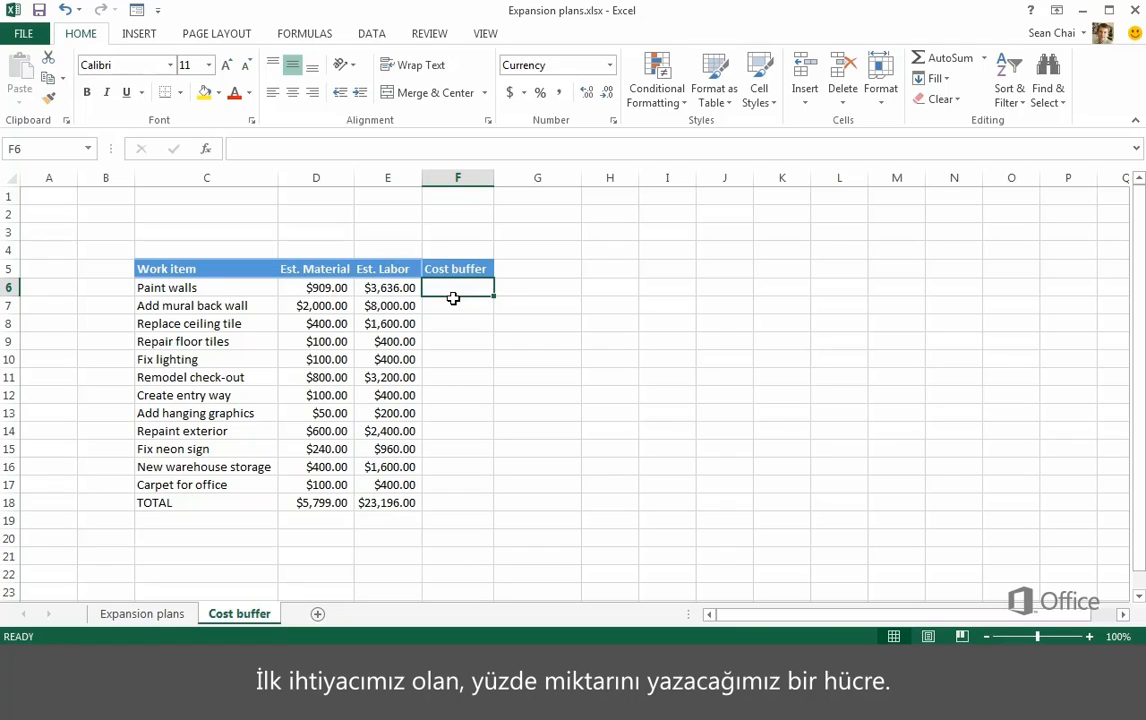
Enter .1 in cell D20 below the table and format the cell as a percentage
{"action": "left_click", "coordinate": [332, 540]}
{"action": "type", "text": ".1"}
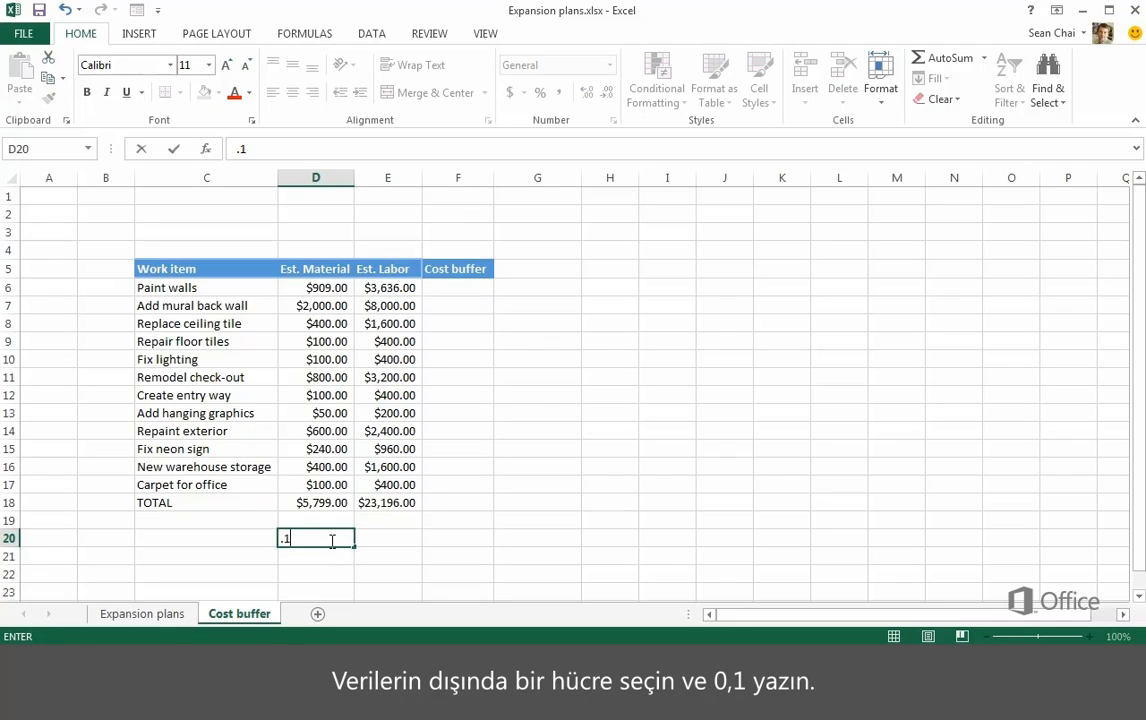
{"action": "key", "text": "Return"}
{"action": "left_click", "coordinate": [343, 539]}
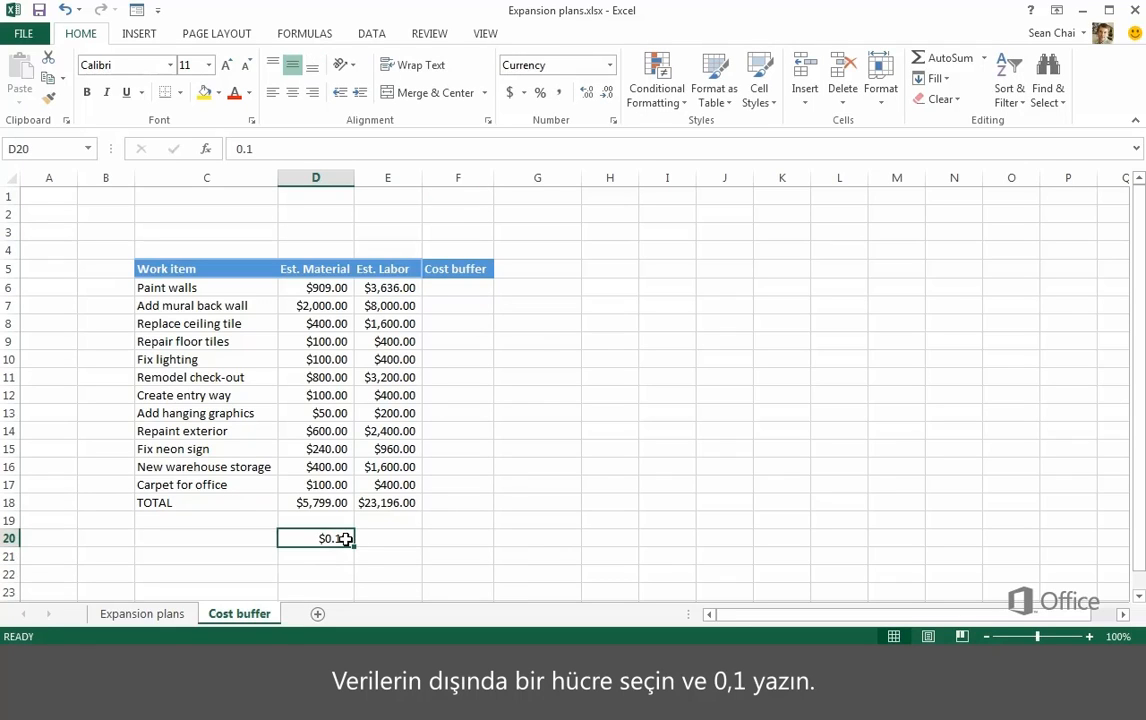
{"action": "left_click", "coordinate": [545, 95]}
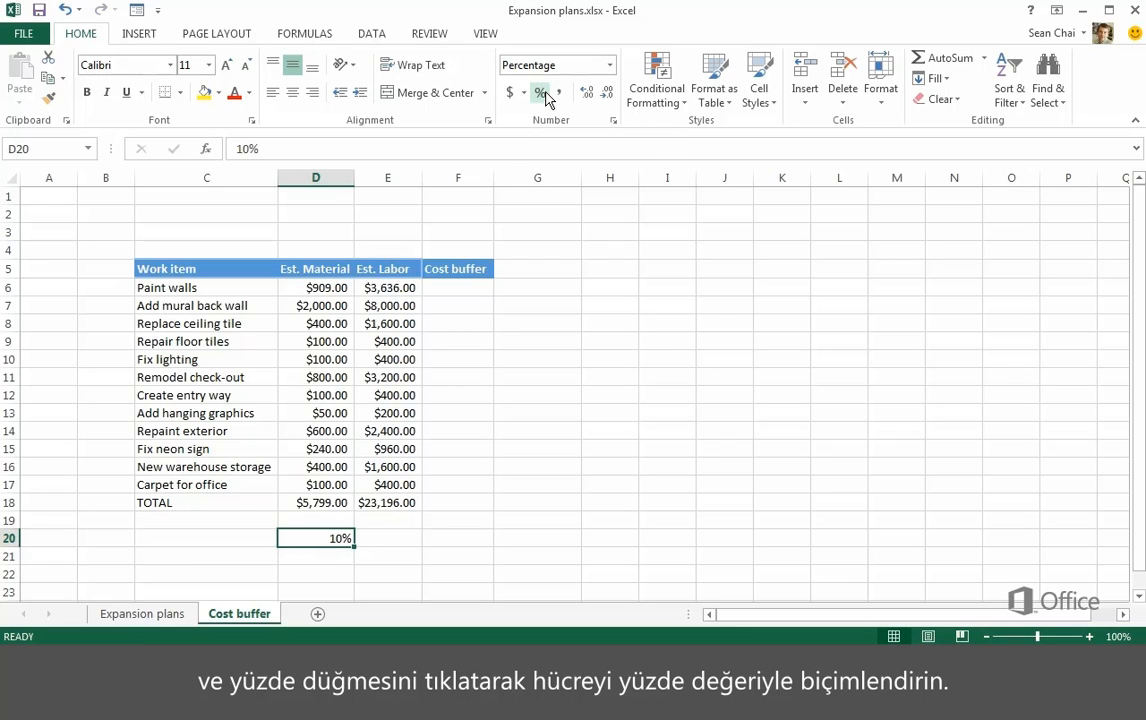
Label the percentage value by entering "Cost buffer percentage" in cell C20
{"action": "left_click", "coordinate": [265, 537]}
{"action": "type", "text": "Cost buffer"}
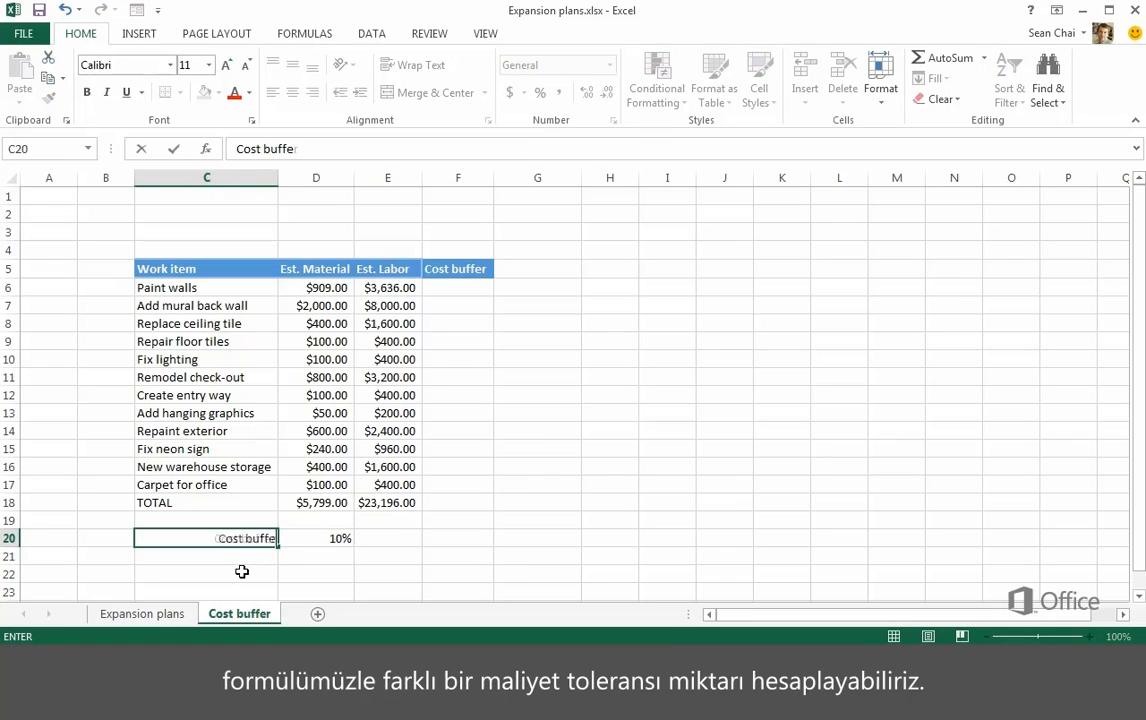
{"action": "type", "text": " percentage"}
{"action": "key", "text": "Return"}
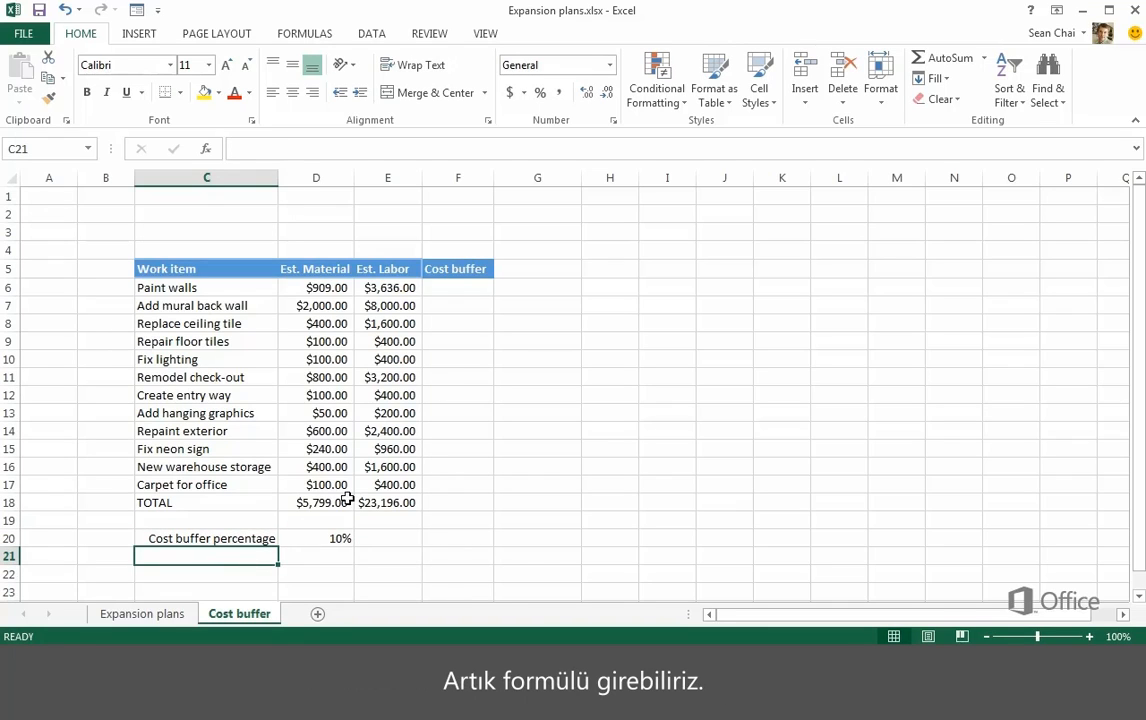
Enter the formula =d6+e6*d20 in cell F6 for the Paint walls cost buffer
{"action": "left_click", "coordinate": [457, 289]}
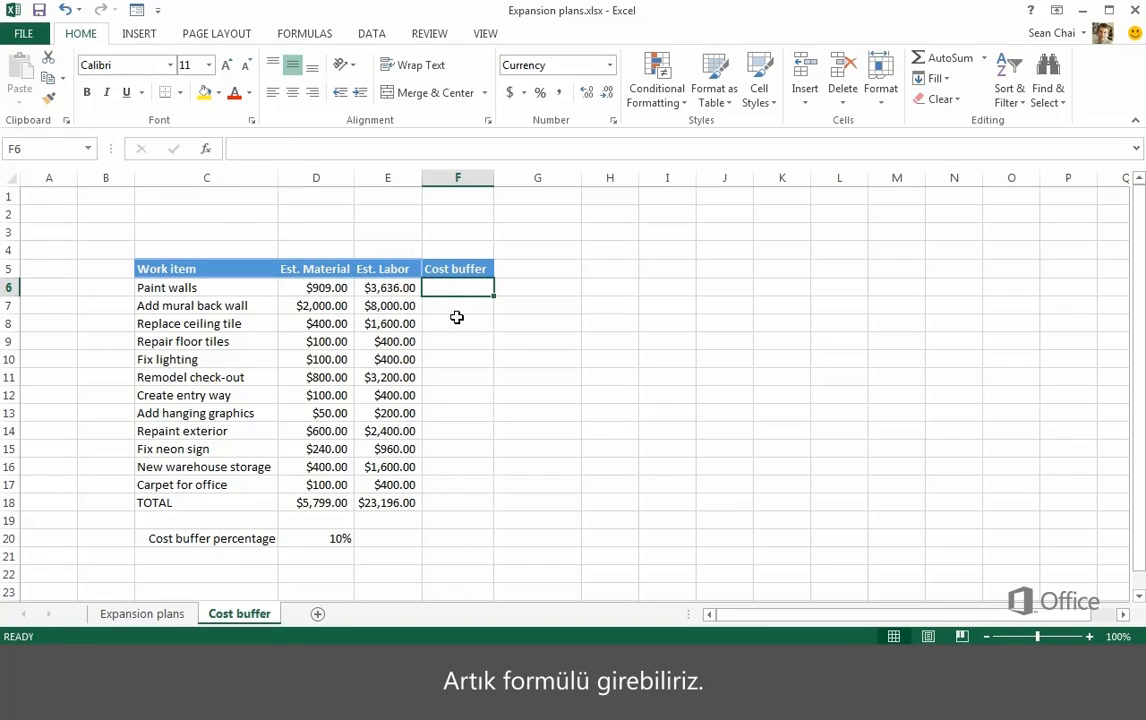
{"action": "type", "text": "="}
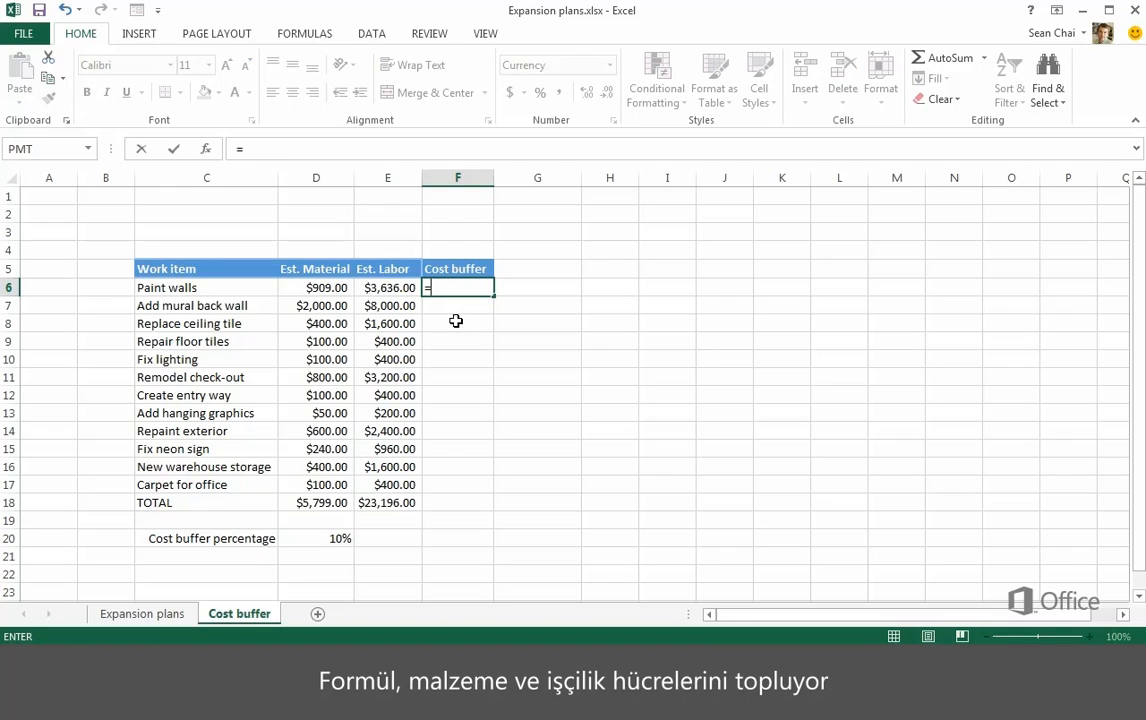
{"action": "type", "text": "d6"}
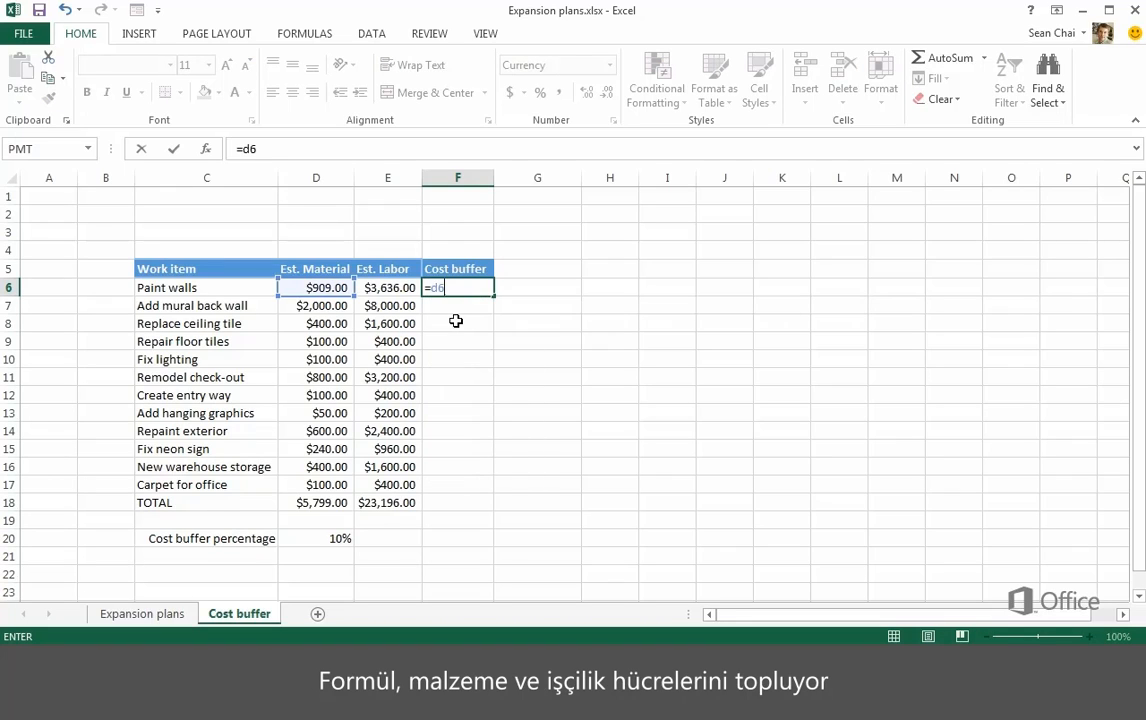
{"action": "type", "text": "+e6"}
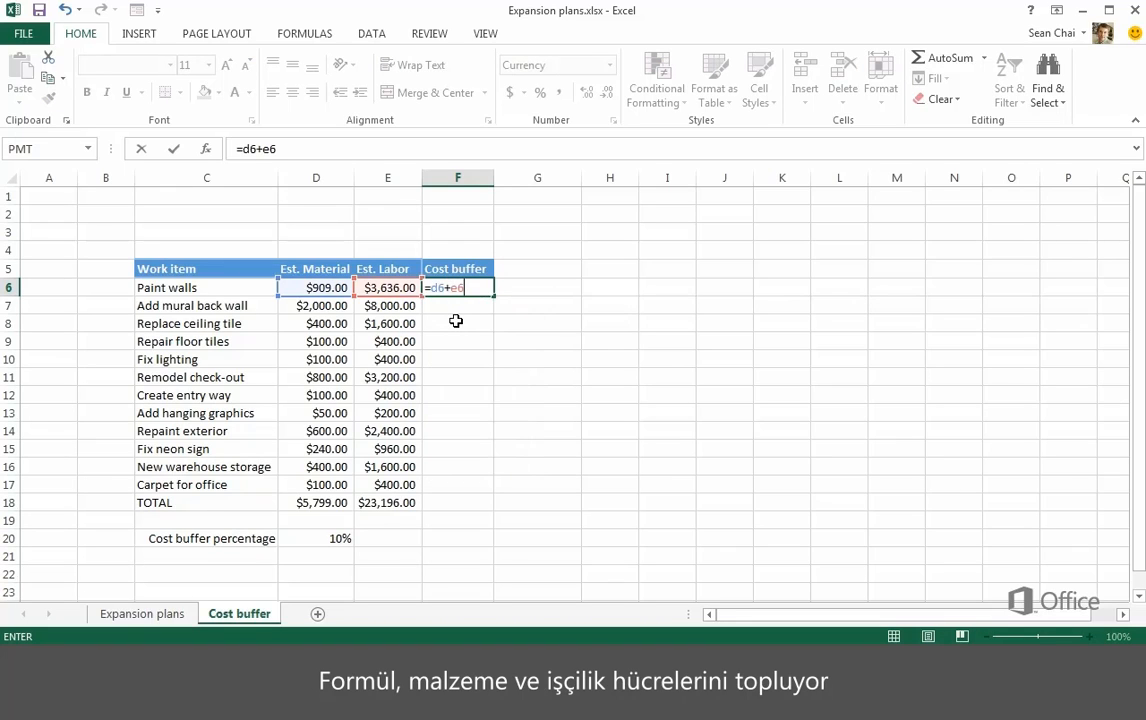
{"action": "type", "text": "*"}
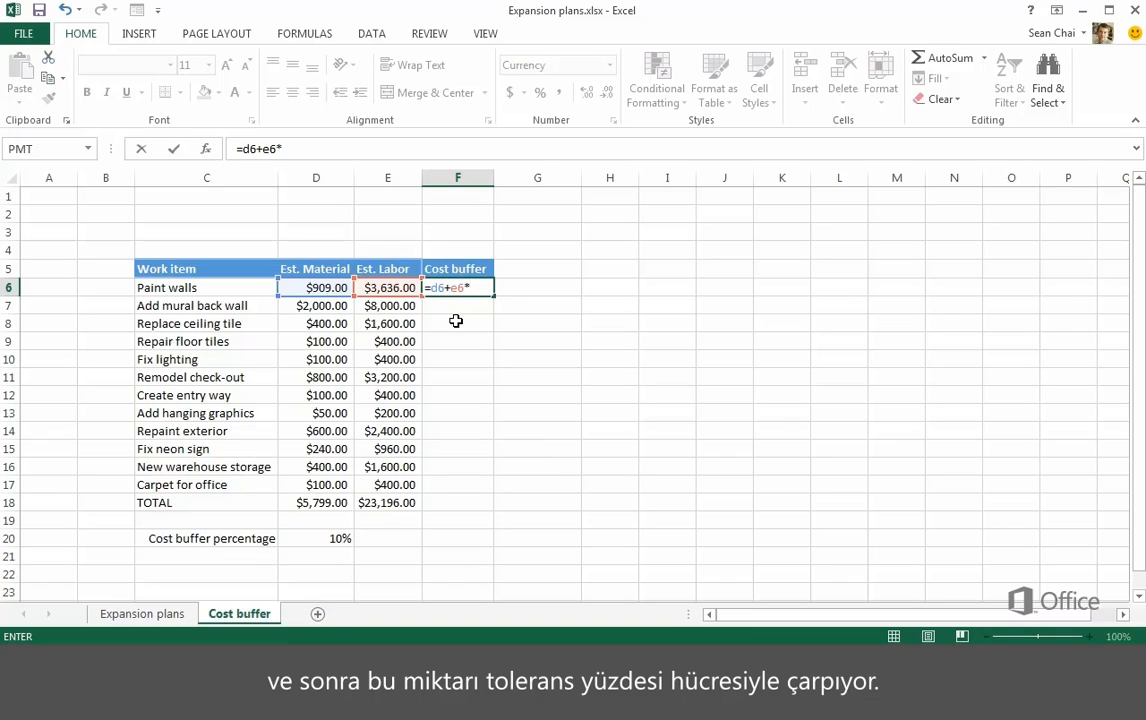
{"action": "type", "text": "d20"}
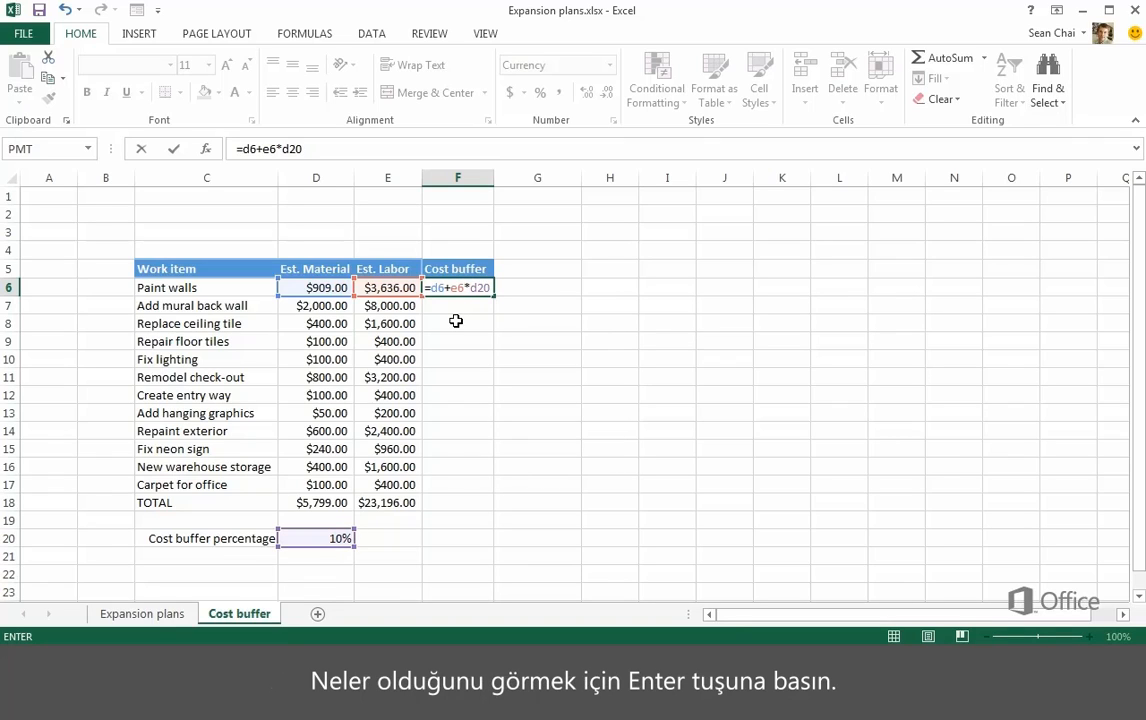
{"action": "key", "text": "Return"}
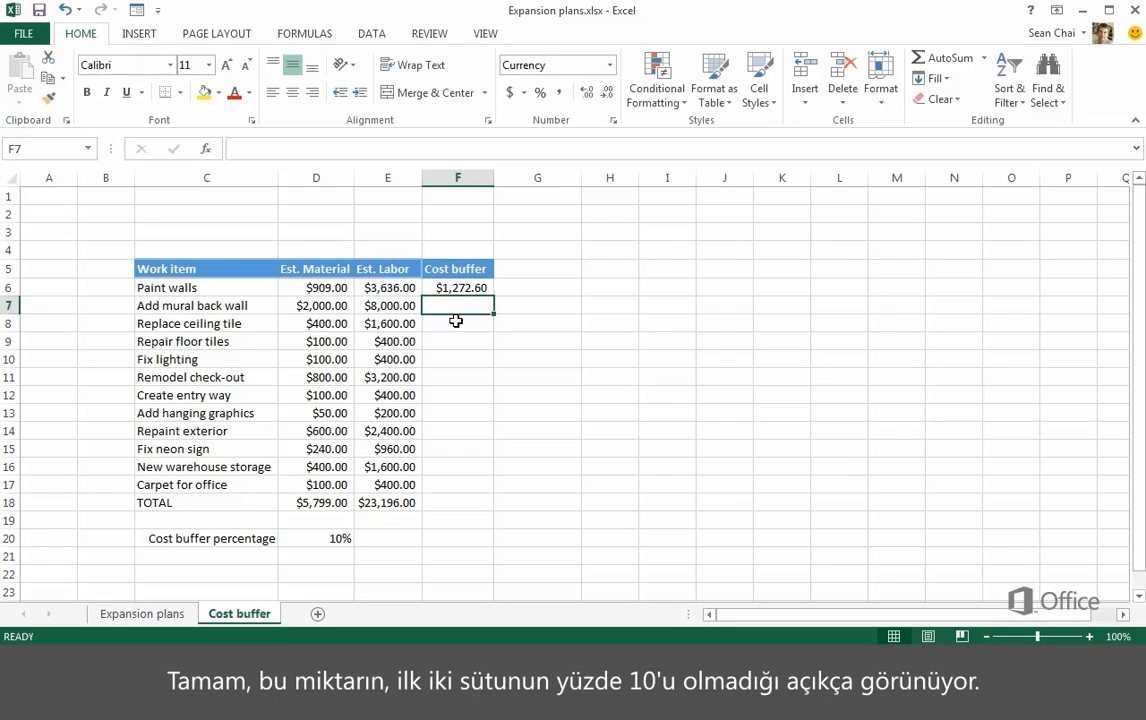
Add parentheses around the addition in the F6 formula so that it reads =(D6+E6)*D20
{"action": "left_click", "coordinate": [461, 288]}
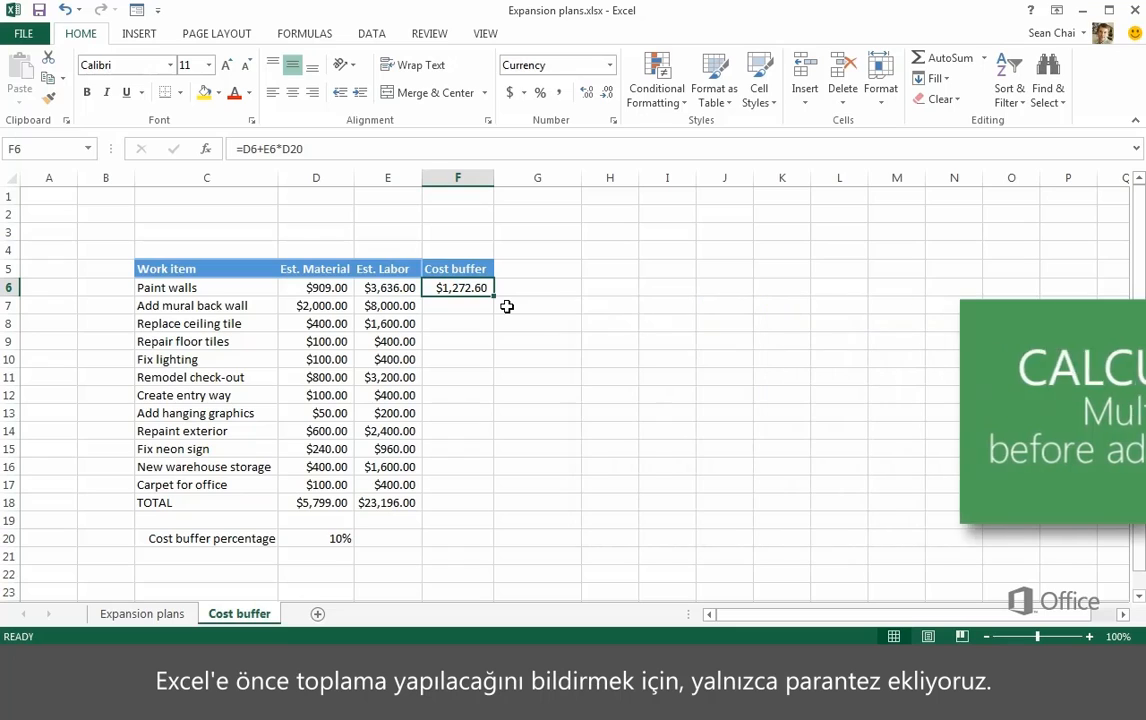
{"action": "left_click", "coordinate": [242, 149]}
{"action": "type", "text": "("}
{"action": "key", "text": "Right"}
{"action": "key", "text": "Right"}
{"action": "key", "text": "Right"}
{"action": "key", "text": "Right"}
{"action": "key", "text": "Right"}
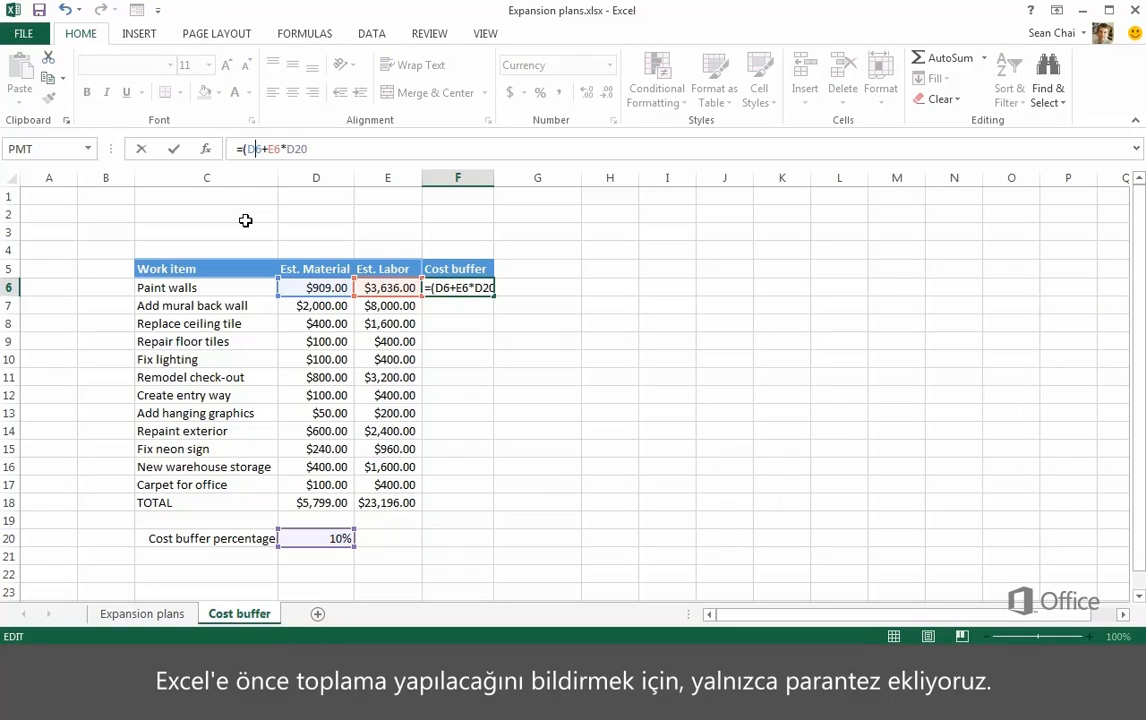
{"action": "type", "text": ")"}
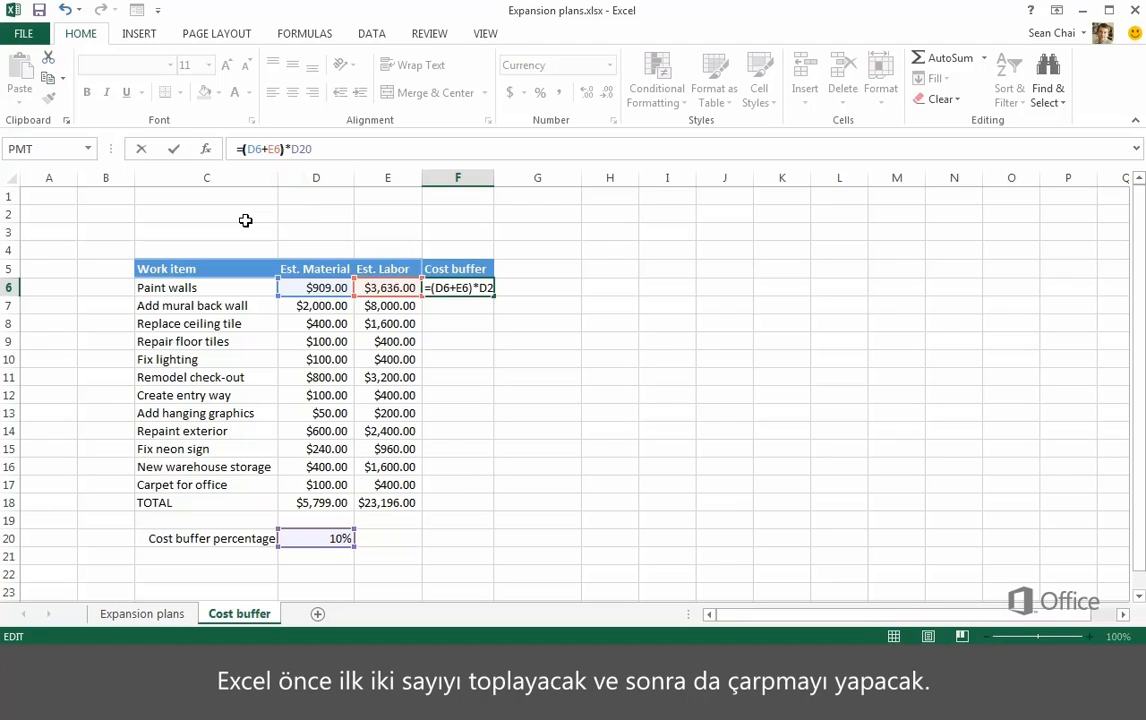
{"action": "key", "text": "Return"}
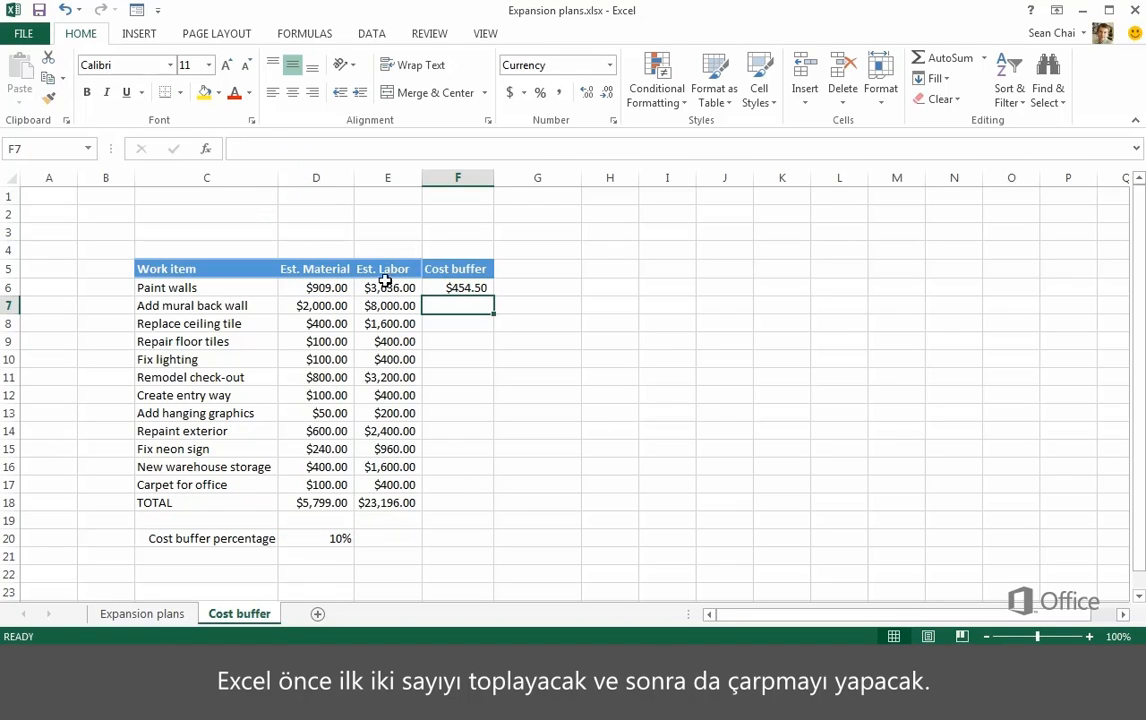
Try filling the F6 formula down through F18, compare the references in F6 and F7, and undo the fill
{"action": "left_click", "coordinate": [449, 288]}
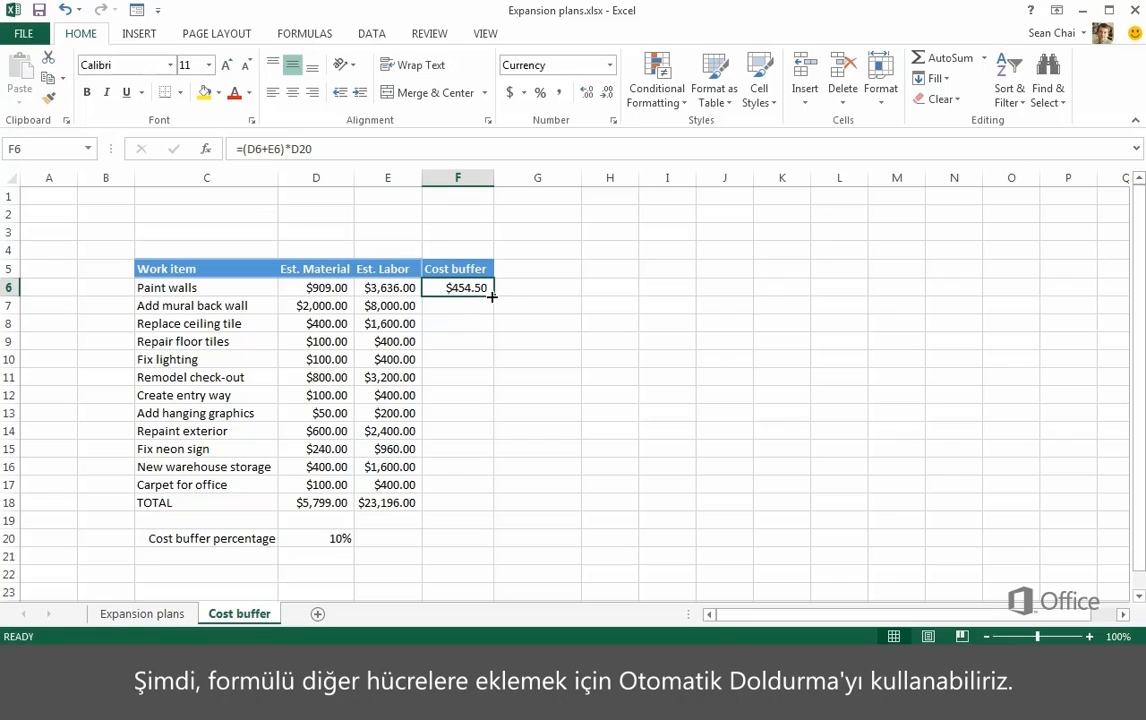
{"action": "left_click_drag", "start_coordinate": [484, 298], "coordinate": [468, 503]}
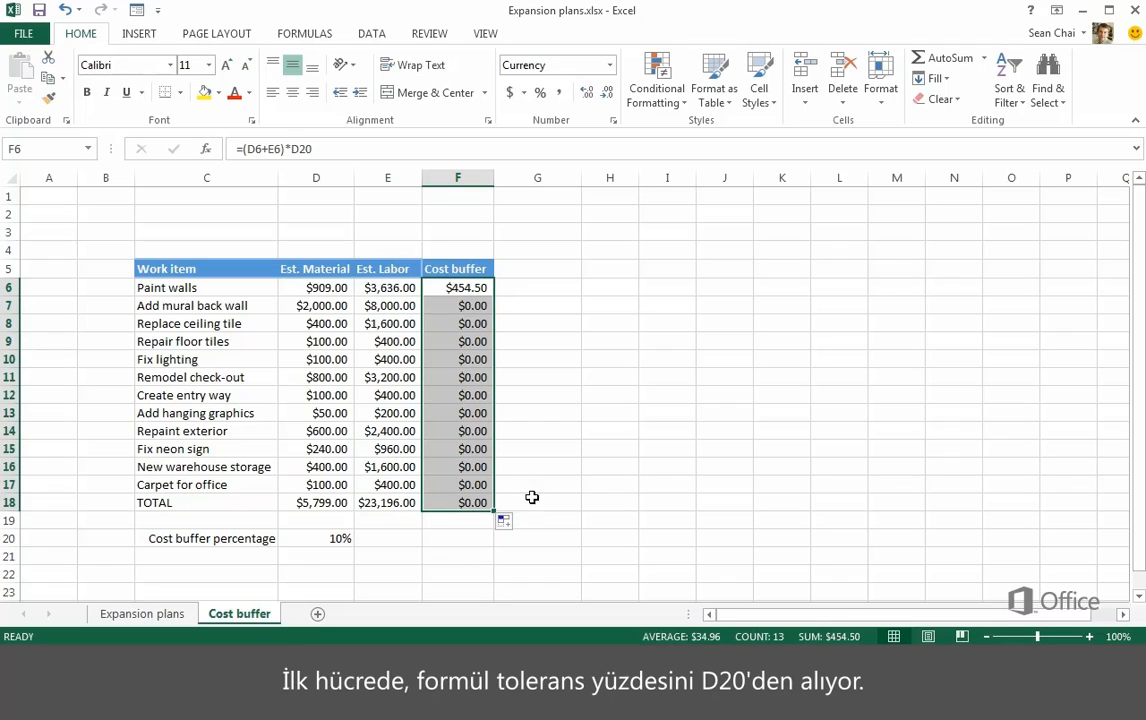
{"action": "left_click", "coordinate": [470, 288]}
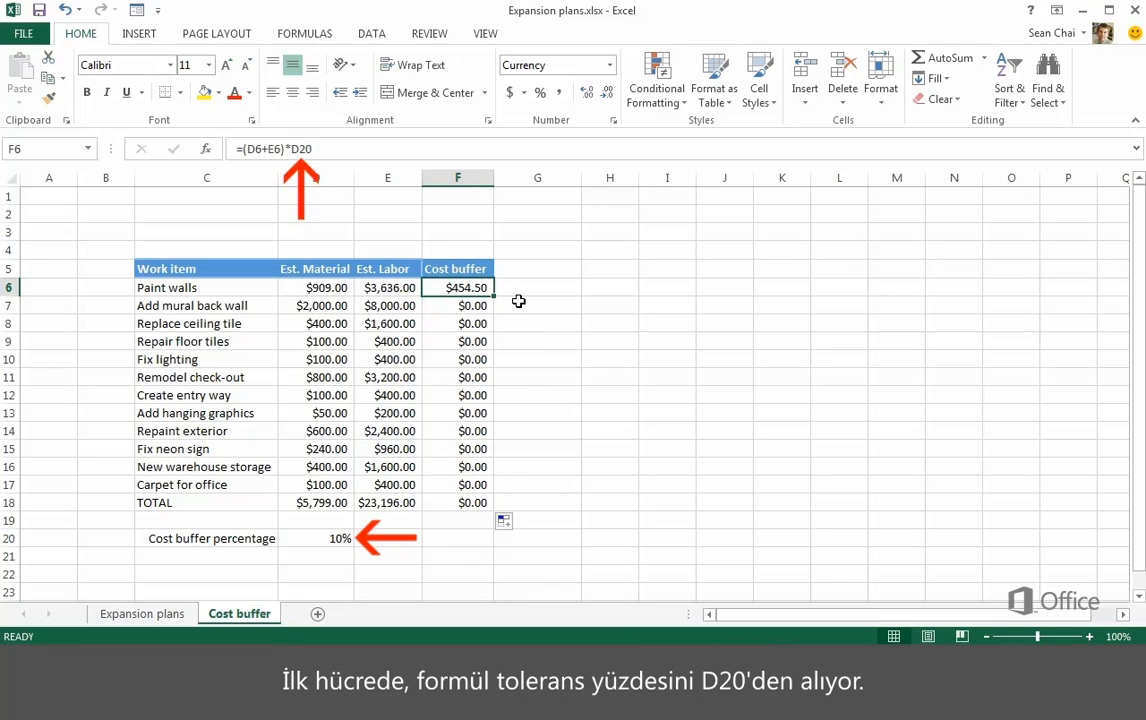
{"action": "left_click", "coordinate": [476, 304]}
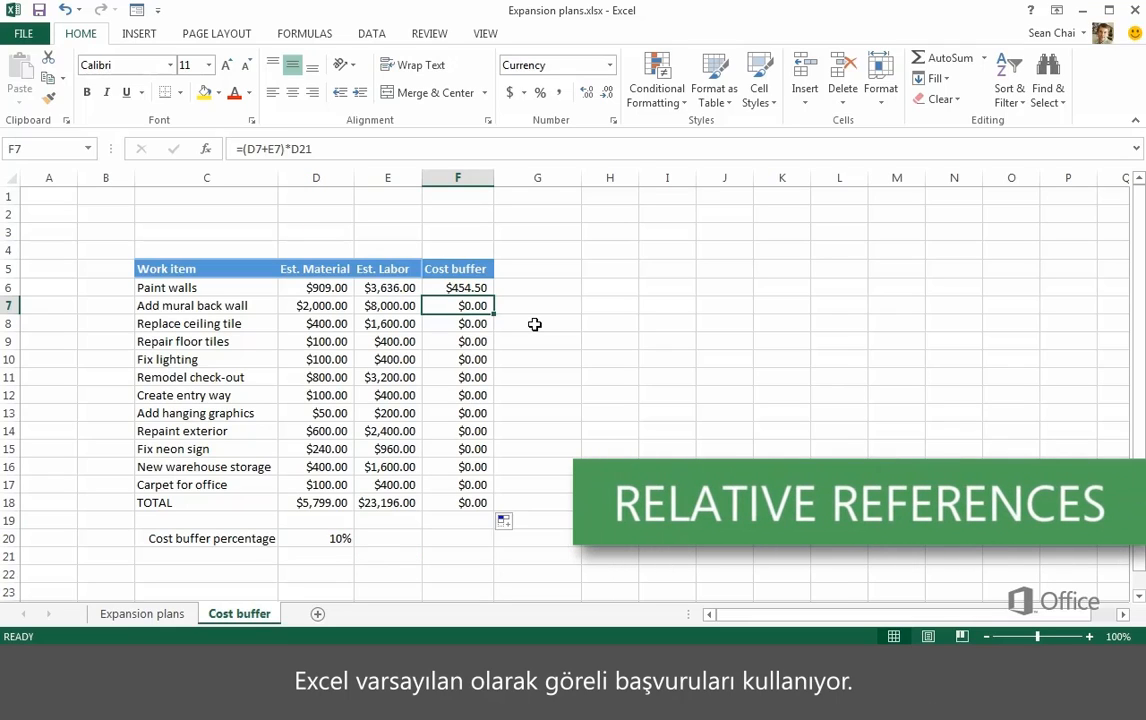
{"action": "key", "text": "Up"}
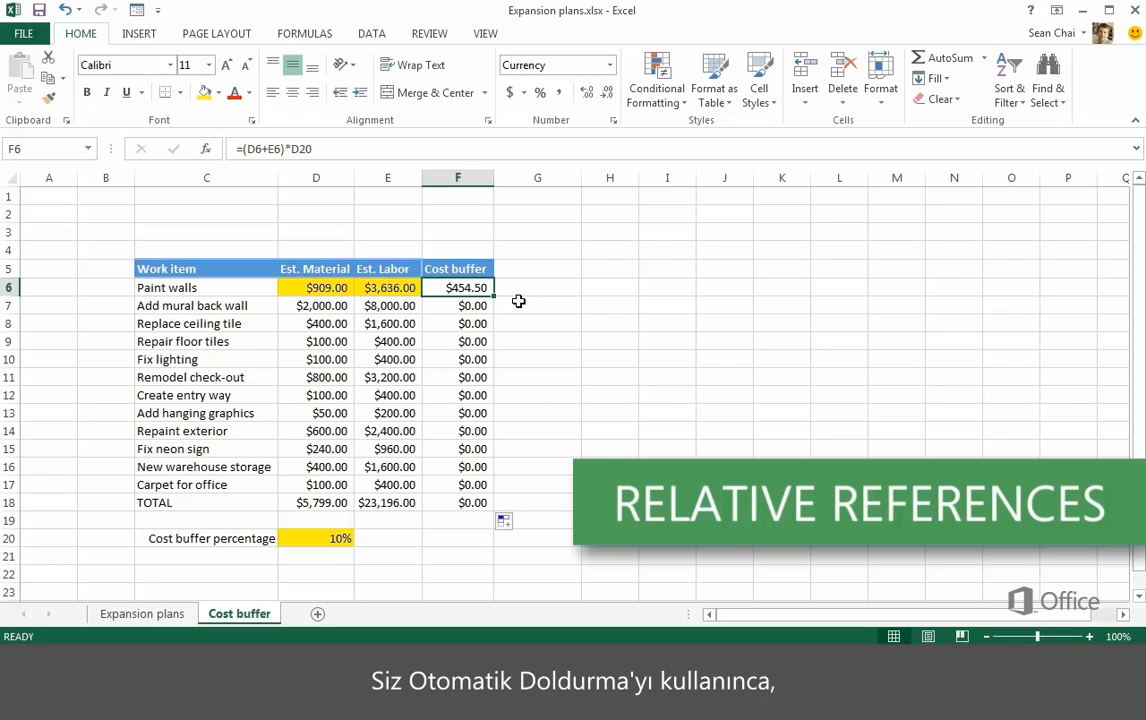
{"action": "key", "text": "Down"}
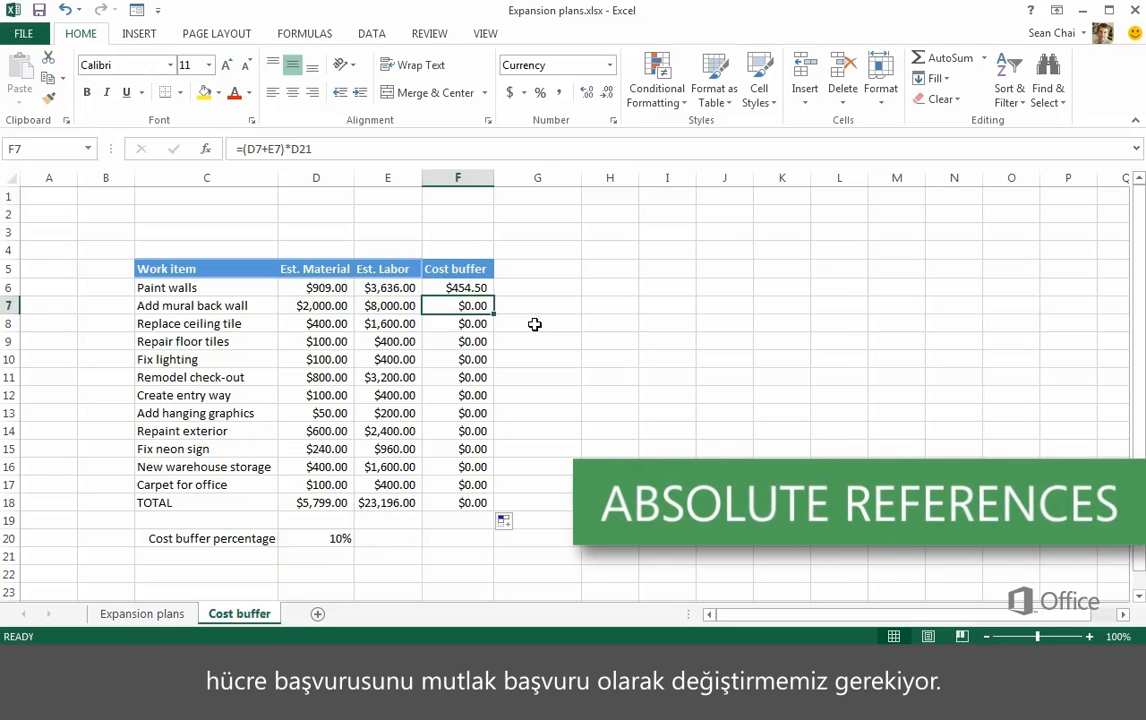
{"action": "key", "text": "ctrl+z"}
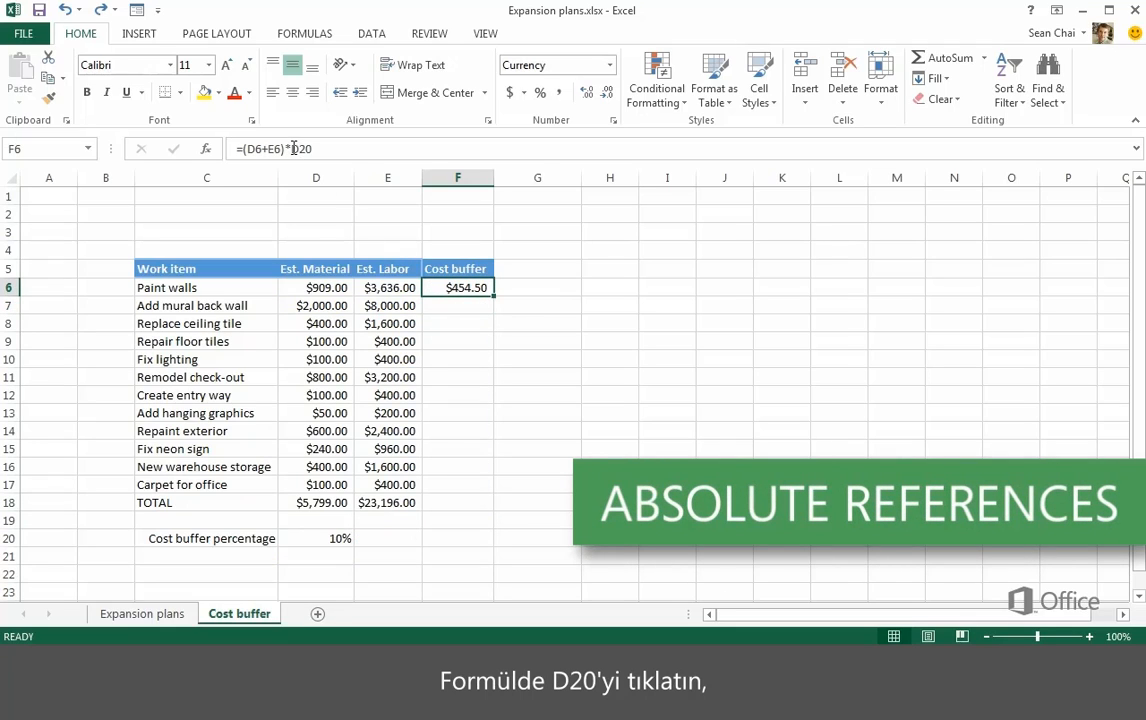
Make the D20 reference absolute in the F6 formula so that it reads =(D6+E6)*$D$20
{"action": "left_click", "coordinate": [294, 148]}
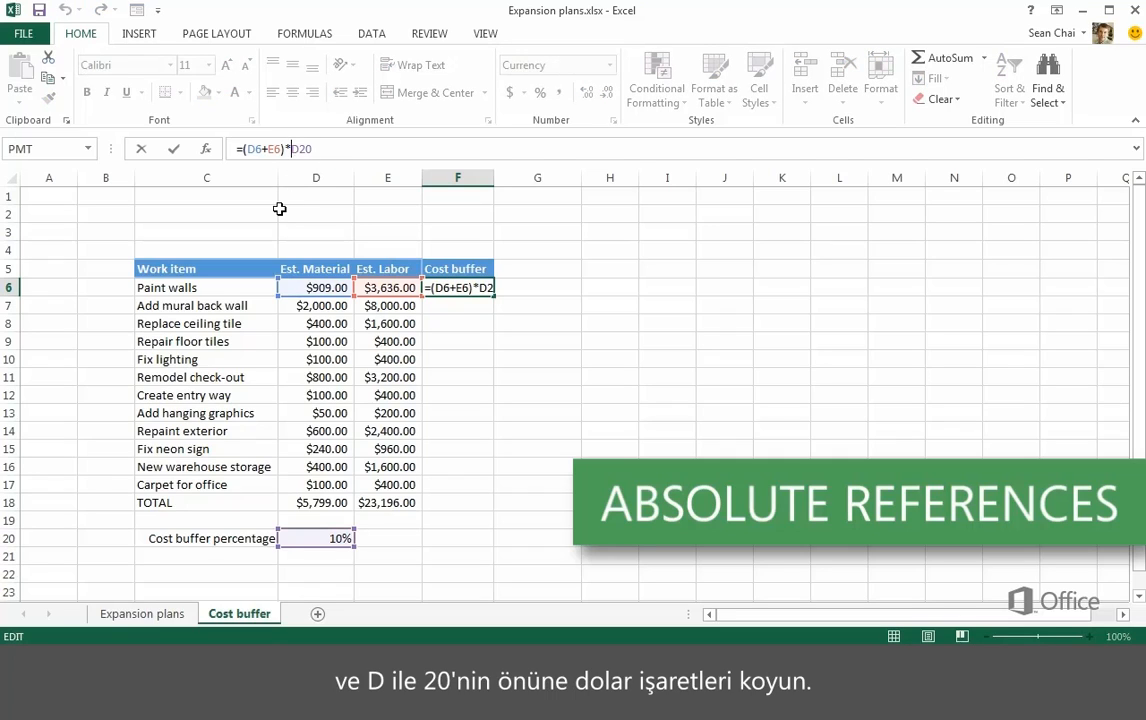
{"action": "type", "text": "$"}
{"action": "key", "text": "Right"}
{"action": "type", "text": "$"}
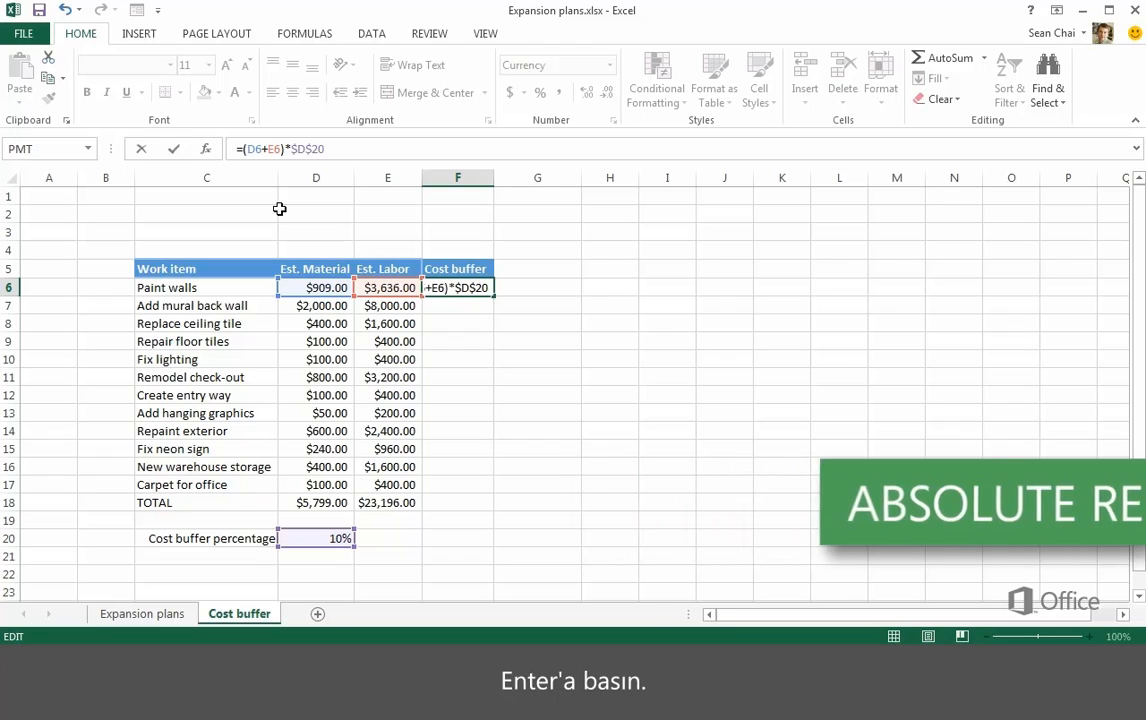
{"action": "key", "text": "Return"}
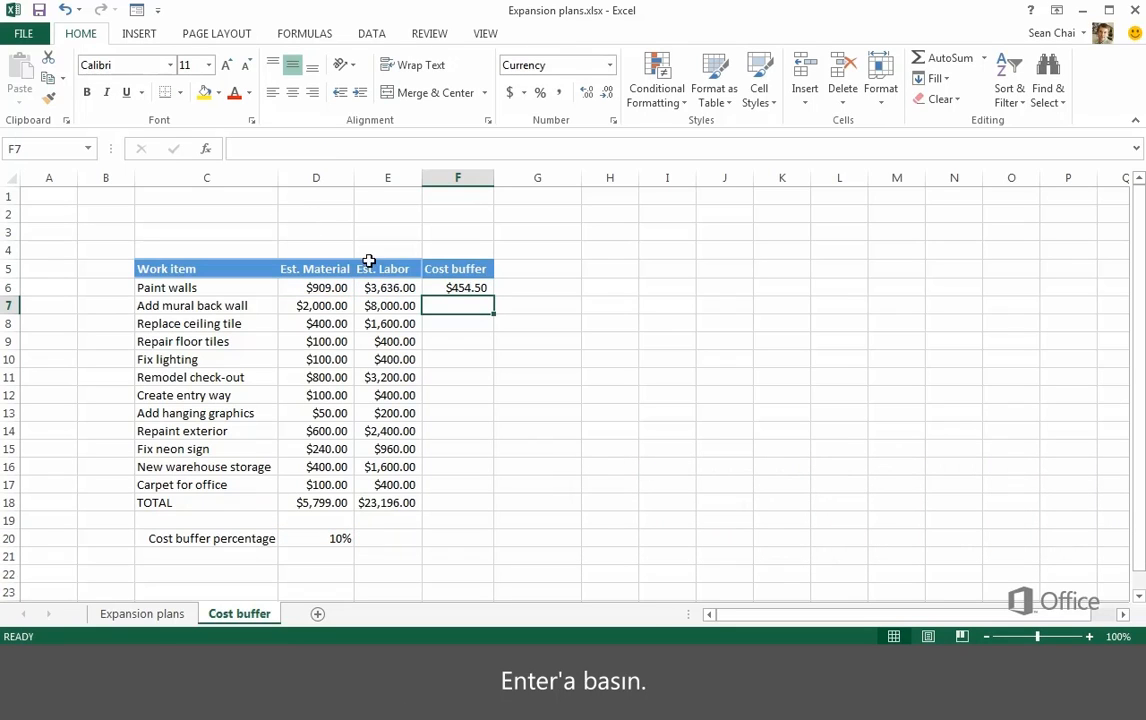
Fill the F6 formula down through F18 and check the copied formula in F16
{"action": "left_click", "coordinate": [449, 289]}
{"action": "left_click_drag", "start_coordinate": [492, 298], "coordinate": [472, 507]}
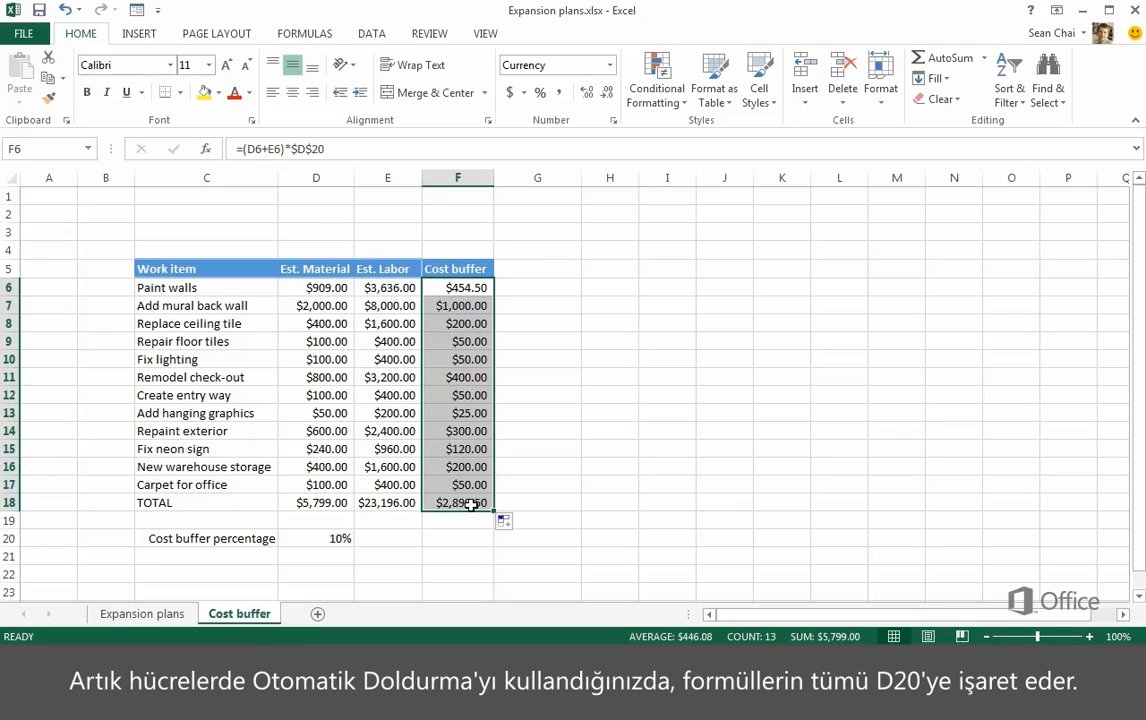
{"action": "left_click", "coordinate": [483, 468]}
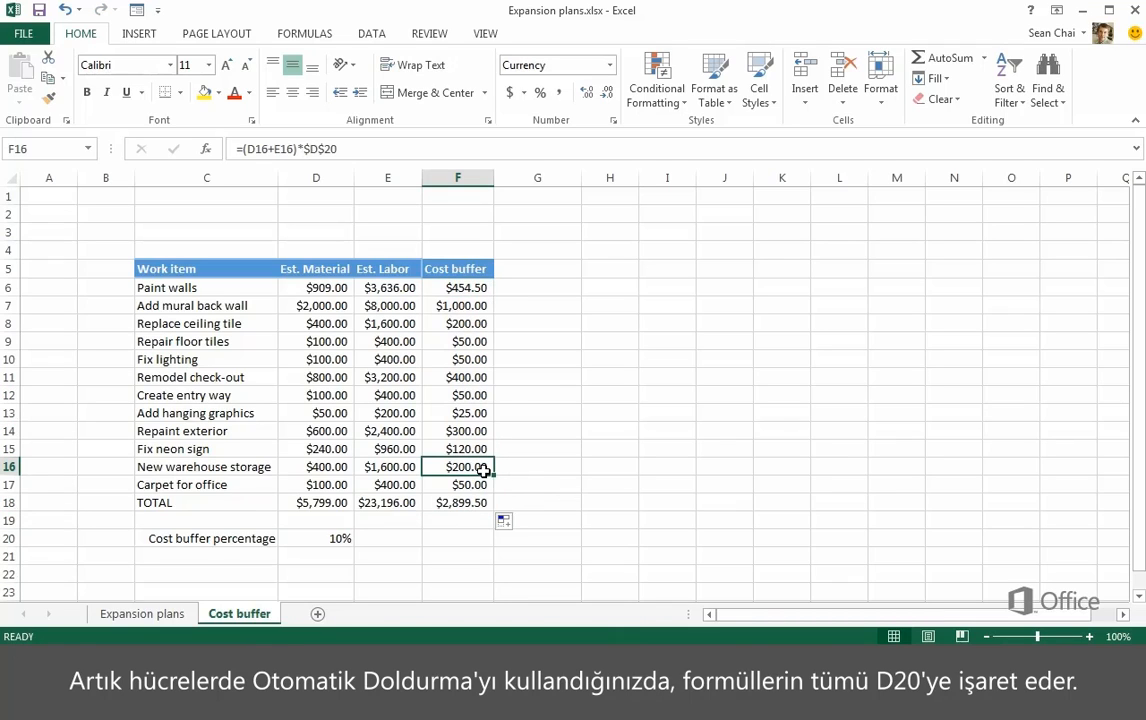
Check the absolute D20 reference in the copied cost buffer formulas in F12 and F8
{"action": "left_click", "coordinate": [467, 400]}
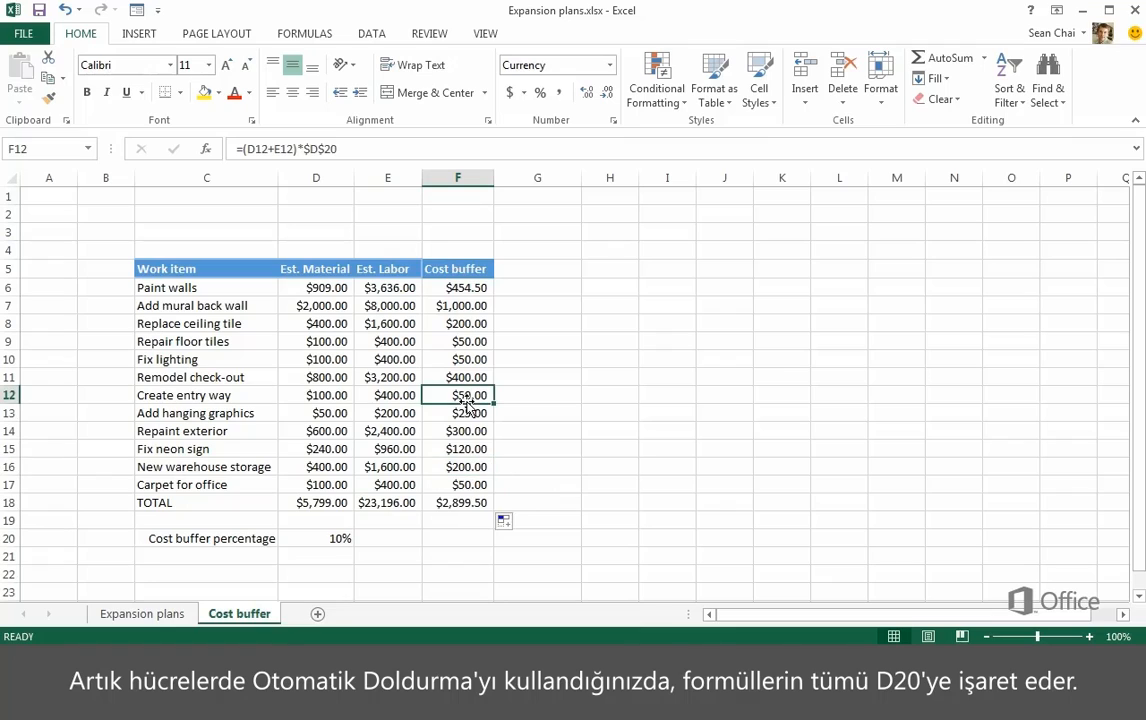
{"action": "left_click", "coordinate": [474, 324]}
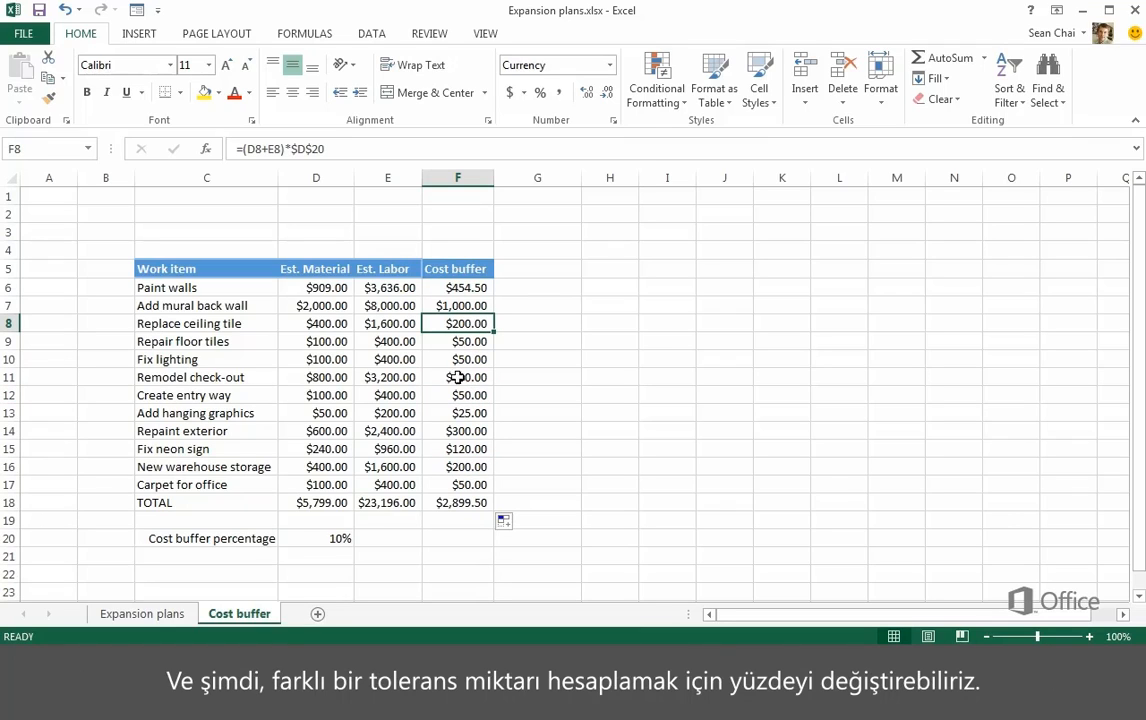
Try a cost buffer percentage of 20% in D20, and set it back to 10%
{"action": "left_click", "coordinate": [350, 538]}
{"action": "type", "text": "20"}
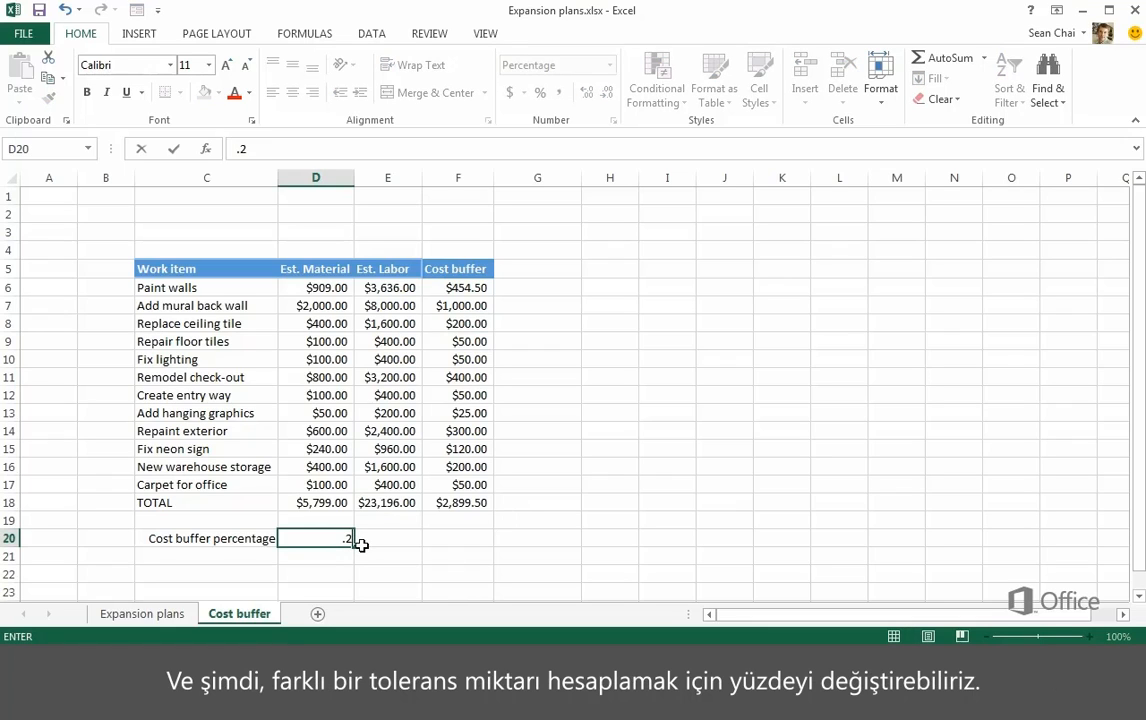
{"action": "key", "text": "Return"}
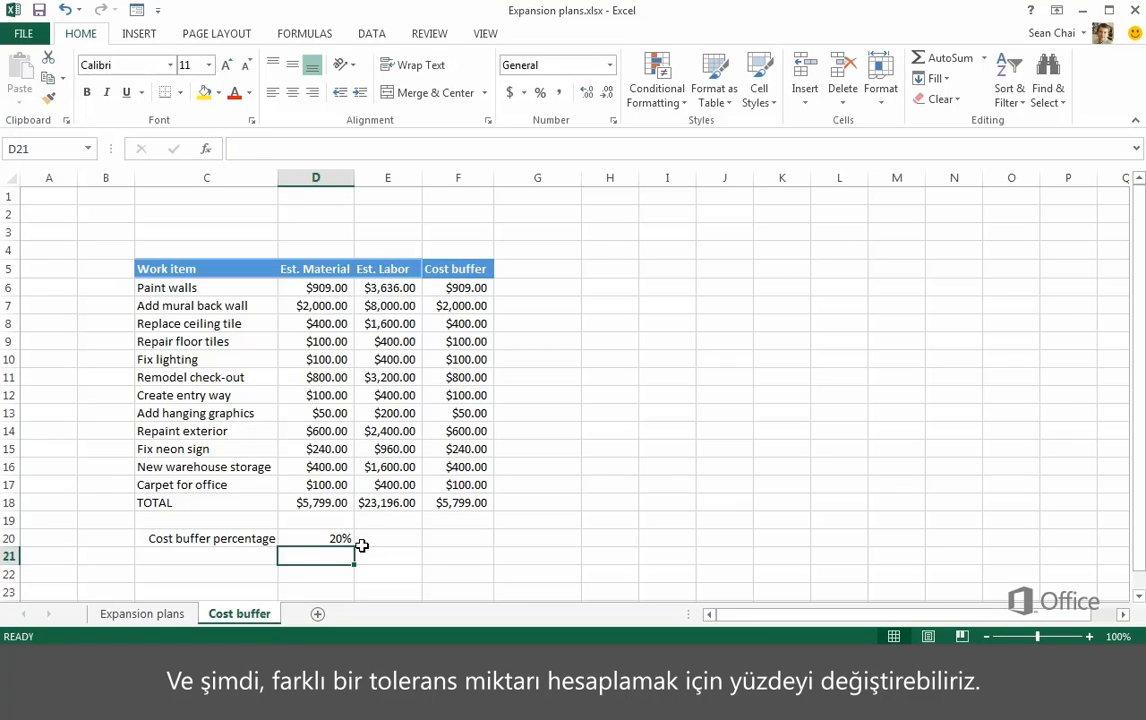
{"action": "key", "text": "Up"}
{"action": "type", "text": "10"}
{"action": "key", "text": "Return"}
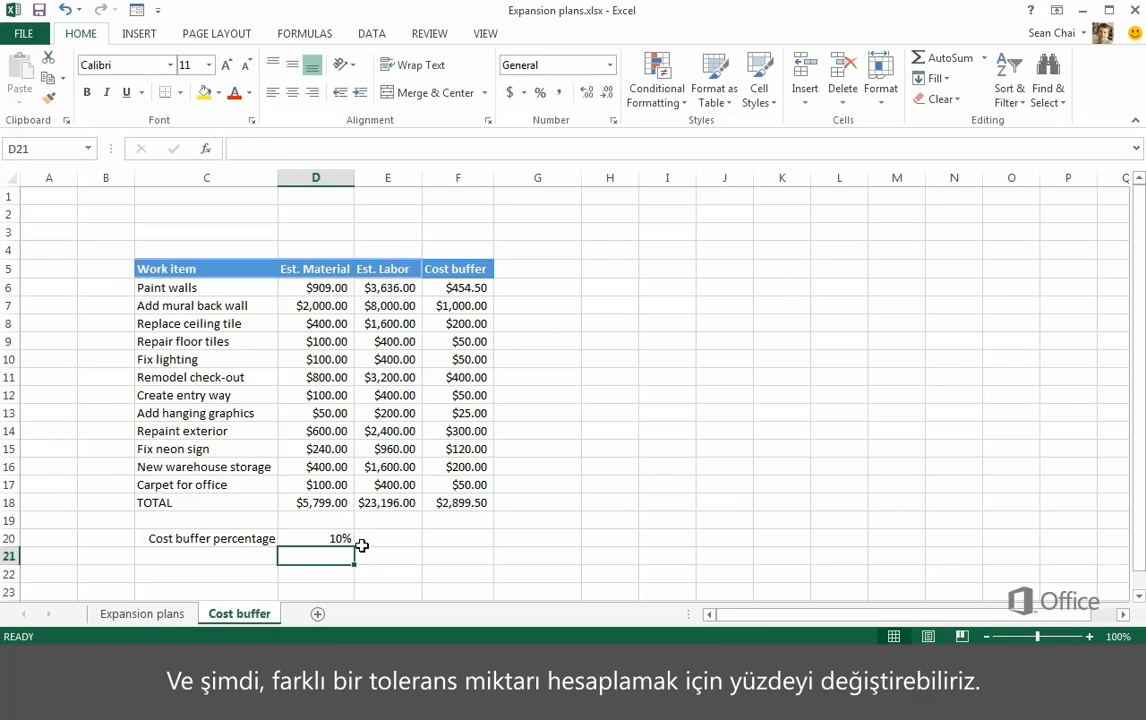
Add the column heading "Estimated cost" in G5, beside the Cost buffer heading
{"action": "left_click", "coordinate": [525, 273]}
{"action": "type", "text": "Estima"}
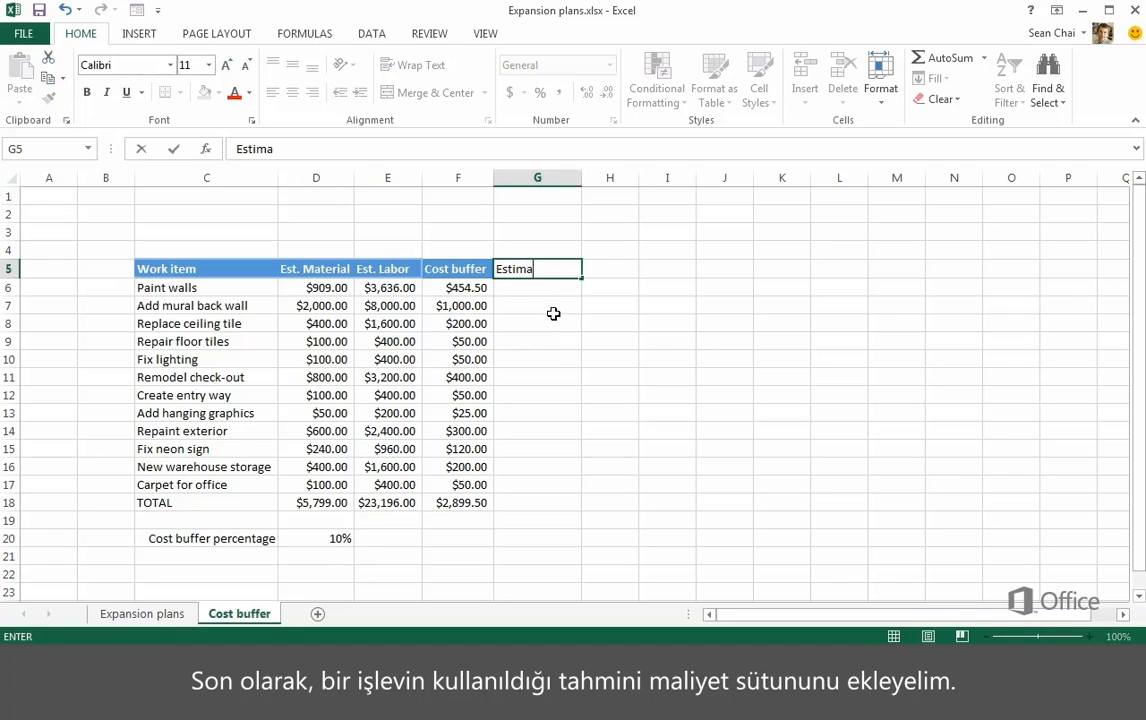
{"action": "type", "text": "ted cost"}
{"action": "key", "text": "Return"}
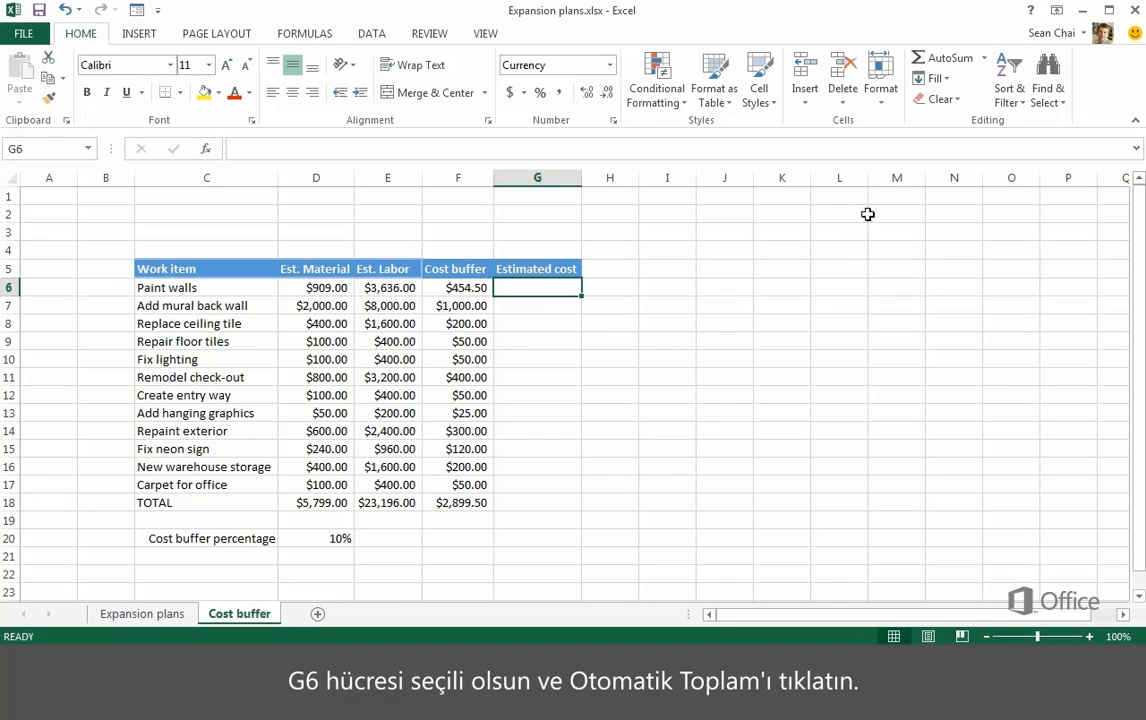
Total D6:F6 in G6 with AutoSum and fill the formula down through G18
{"action": "left_click", "coordinate": [922, 64]}
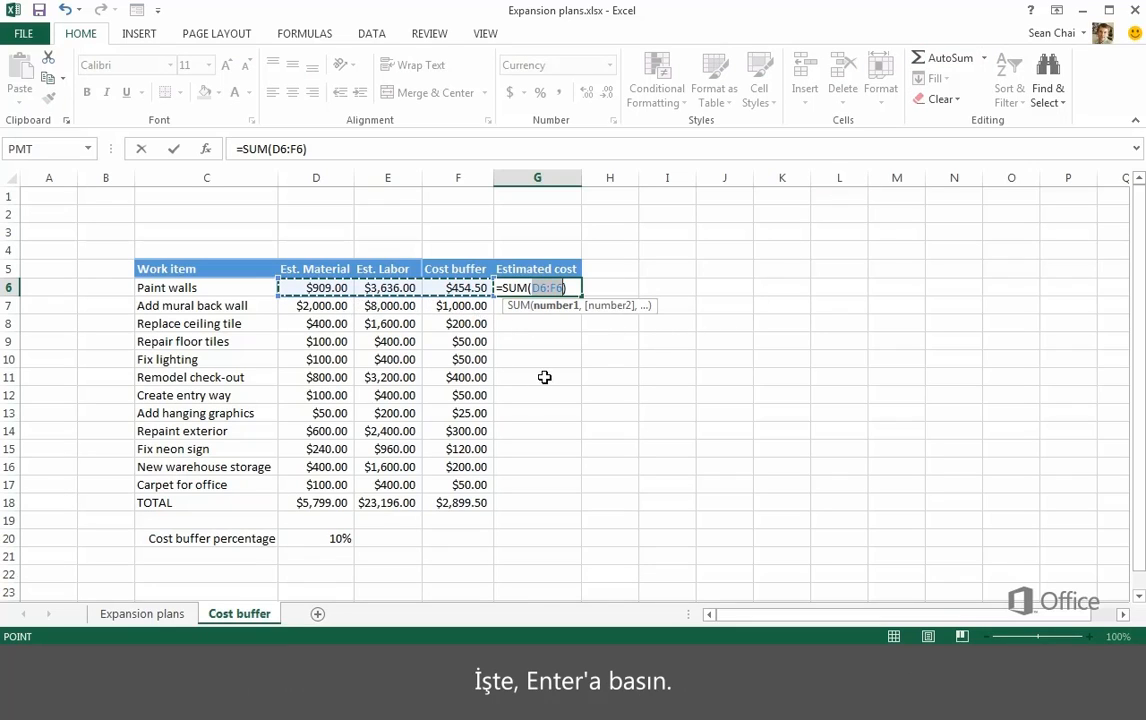
{"action": "key", "text": "Return"}
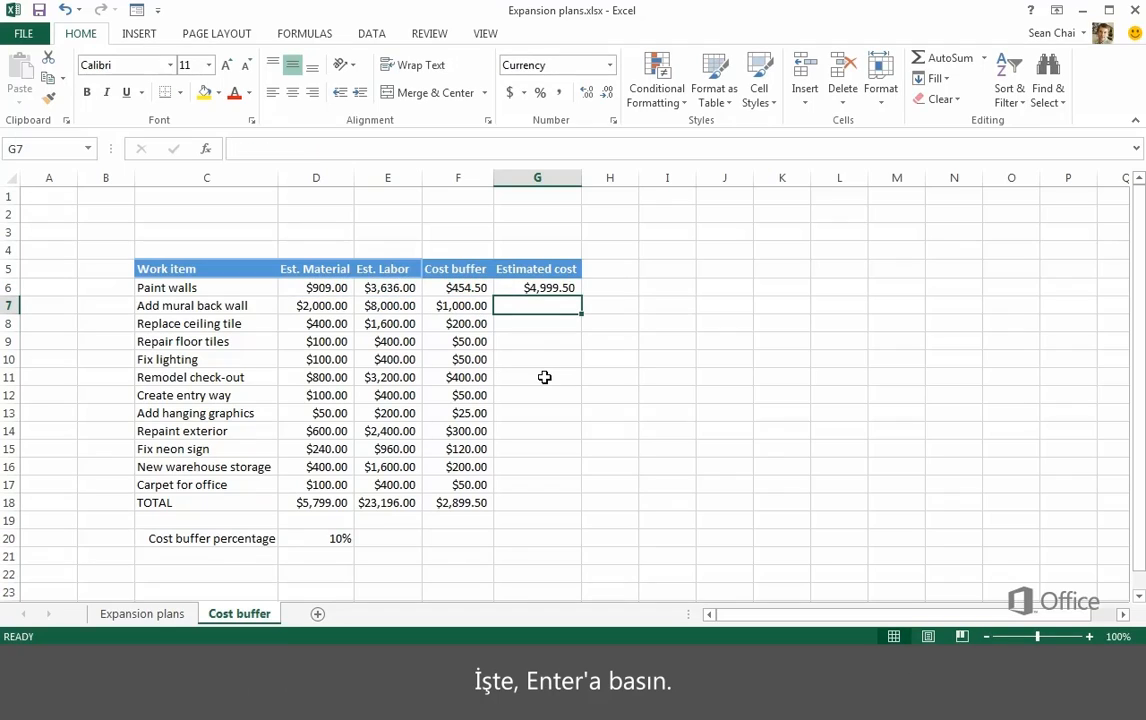
{"action": "left_click", "coordinate": [545, 289]}
{"action": "left_click_drag", "start_coordinate": [580, 297], "coordinate": [575, 510]}
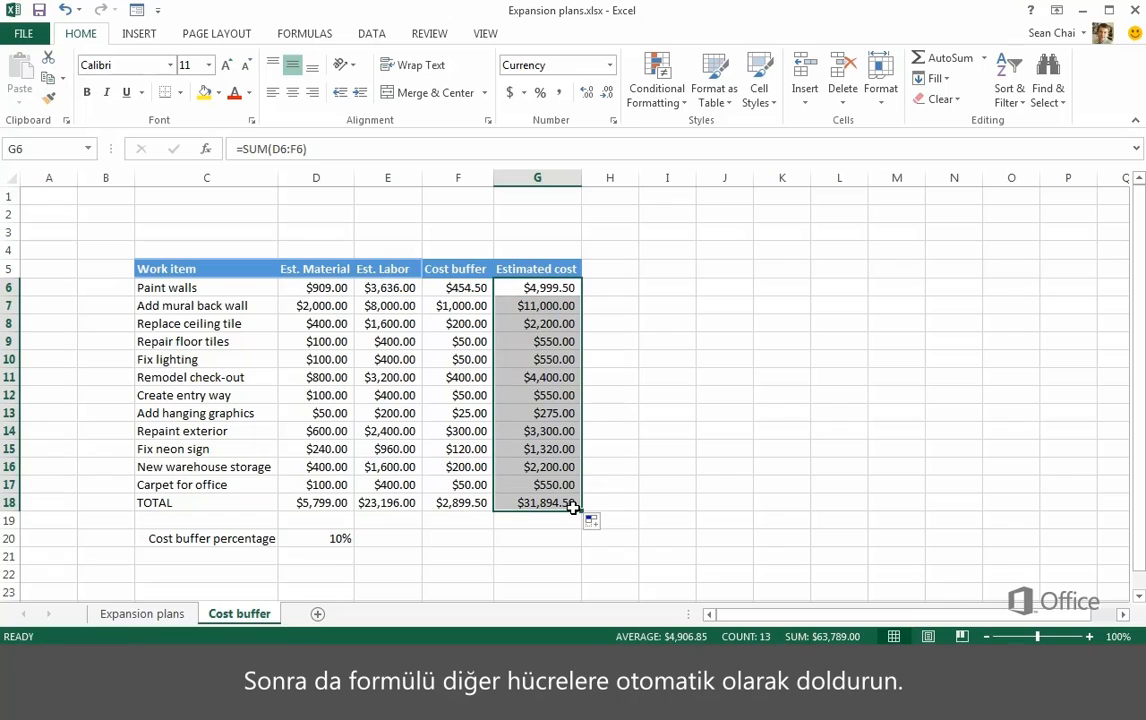
{"action": "left_click", "coordinate": [575, 526]}
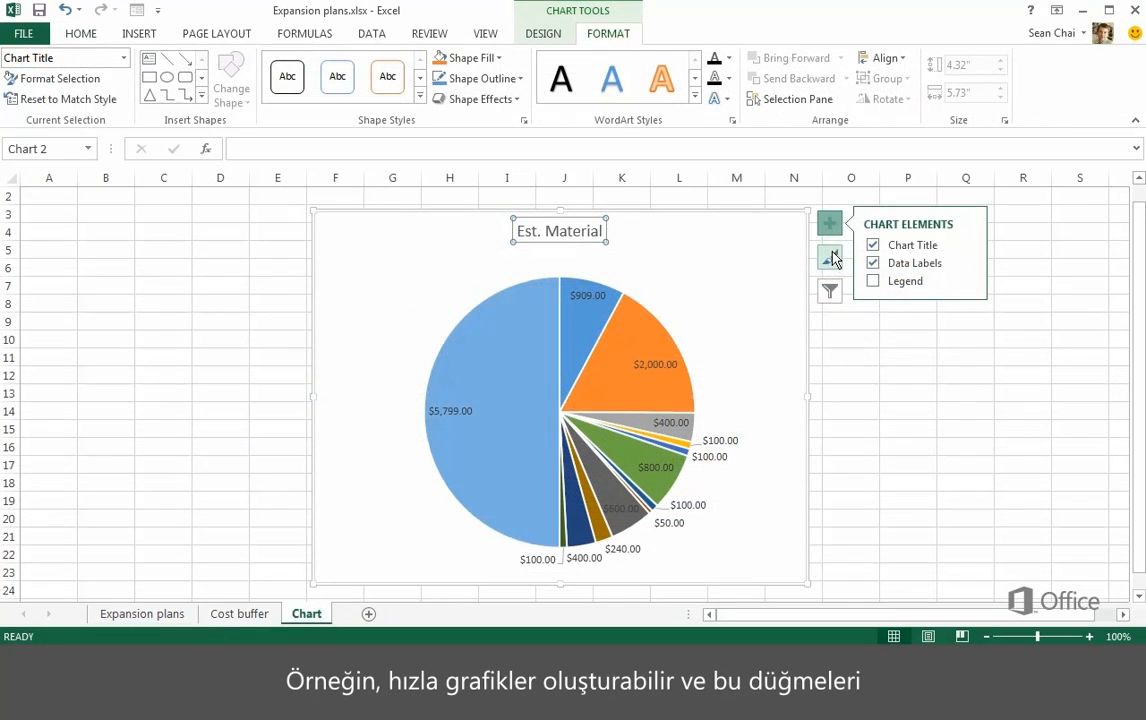
Browse the chart styles for the Est. Material pie chart and preview Style 6
{"action": "left_click", "coordinate": [831, 258]}
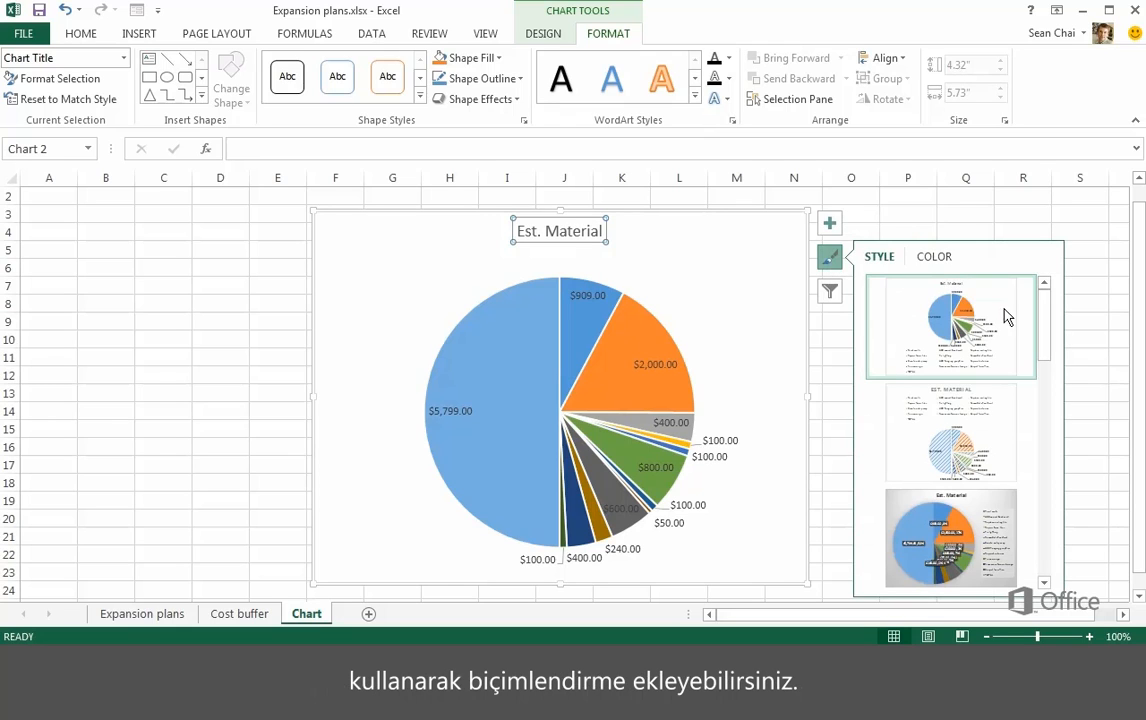
{"action": "left_click_drag", "start_coordinate": [1044, 302], "coordinate": [1056, 402]}
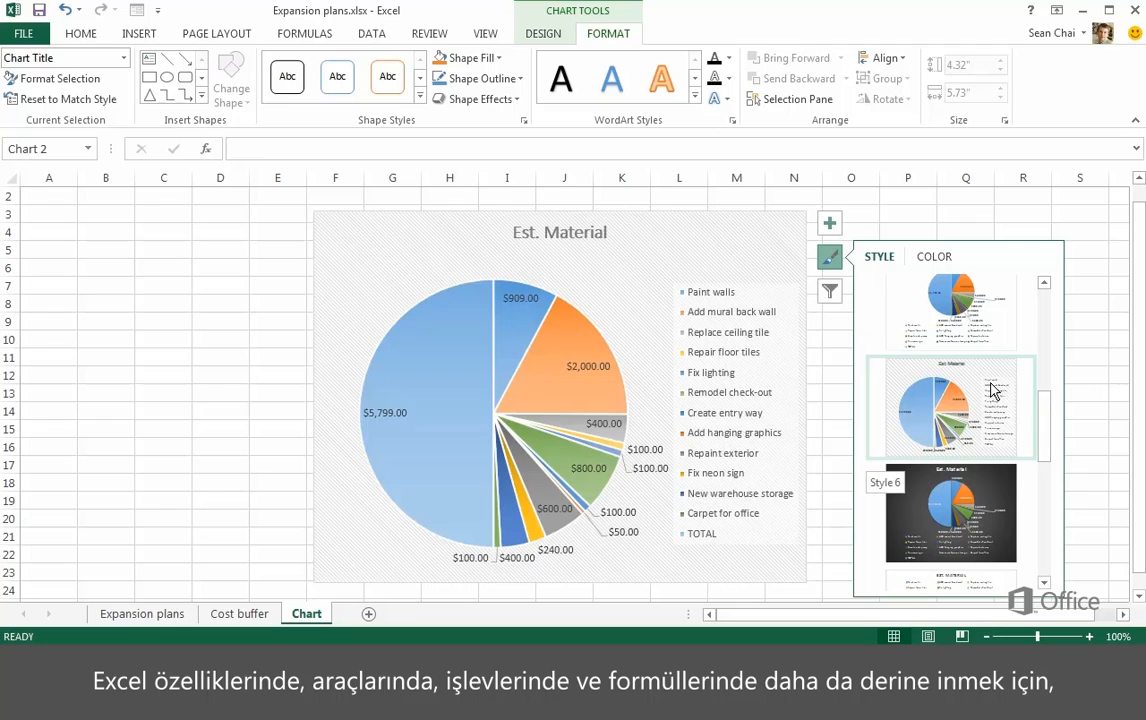